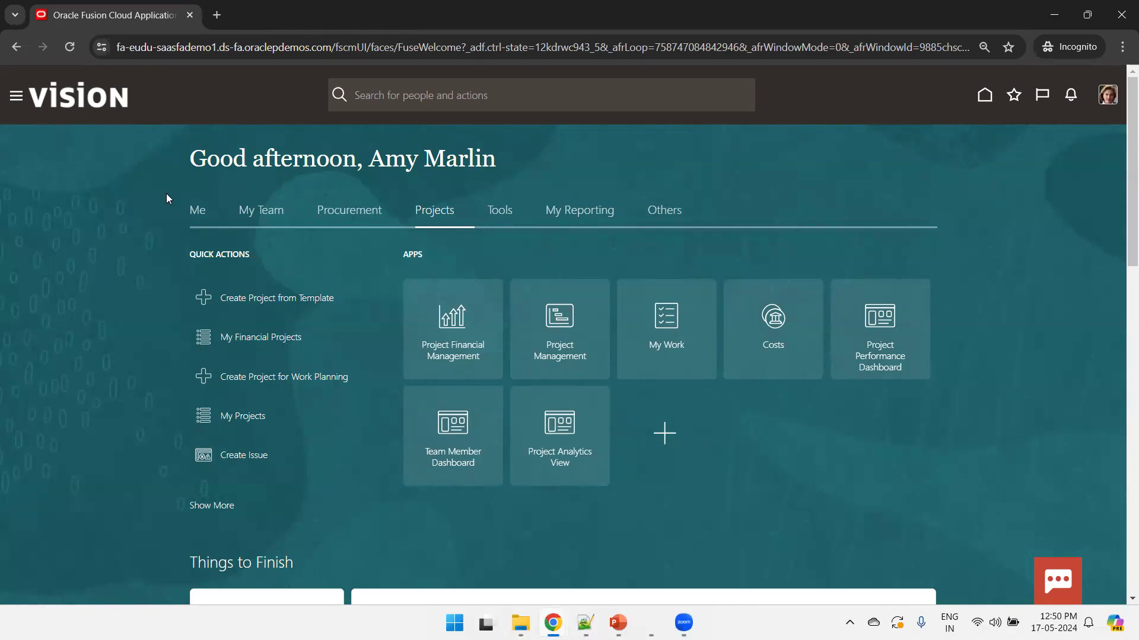
# Step: Go full screen and open the Create Project form from the My Projects tasks panel
pyautogui.press('F11')
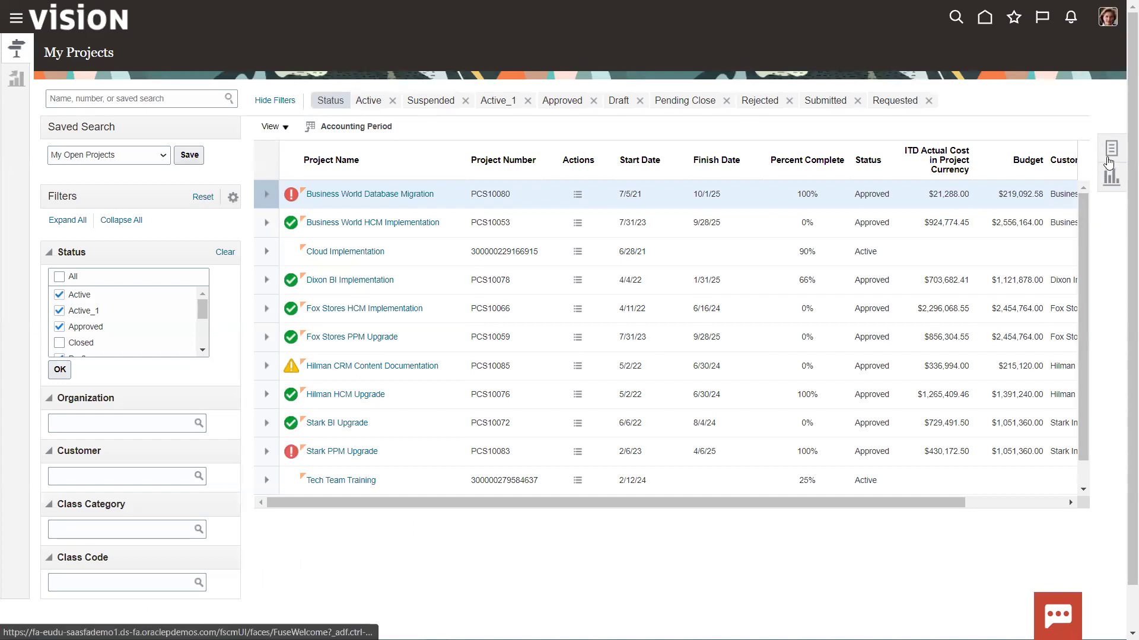
pyautogui.click(1103, 173)
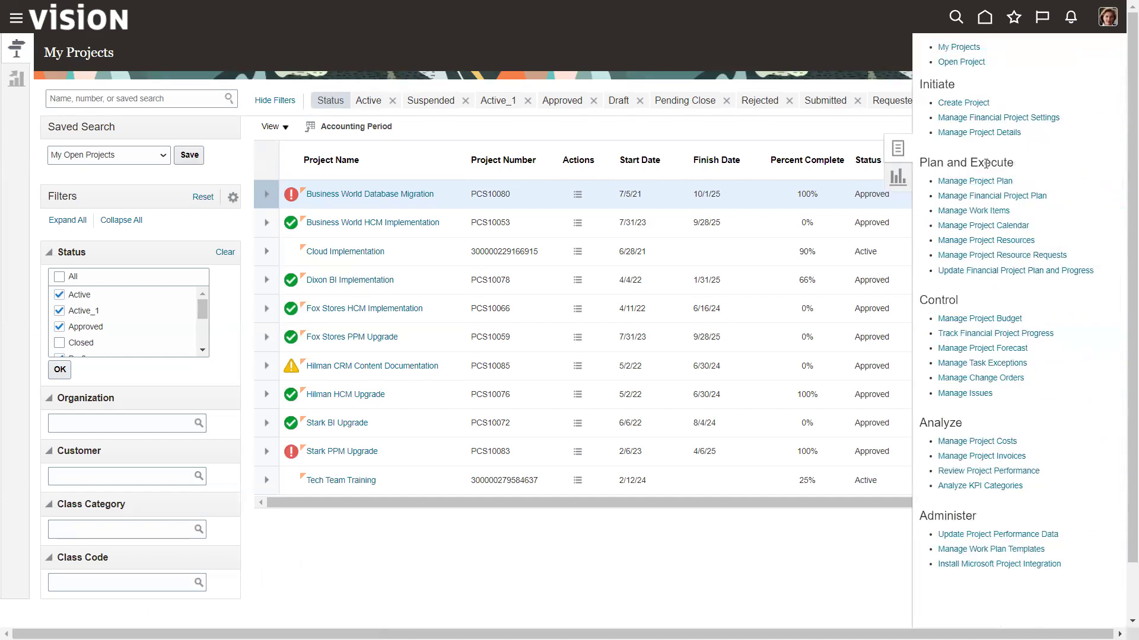
pyautogui.click(957, 105)
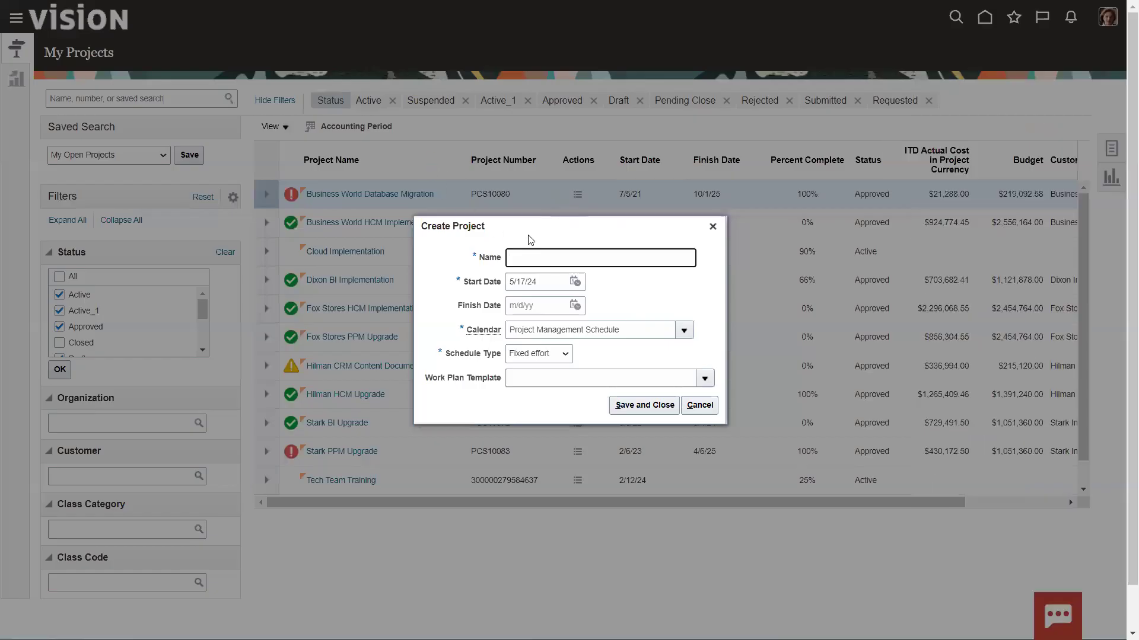
# Step: Create project 'XXORA Project Demo V2' with the Marketing Campaign Template work plan and save it
pyautogui.write('XXORA Project Demo')
pyautogui.click(704, 378)
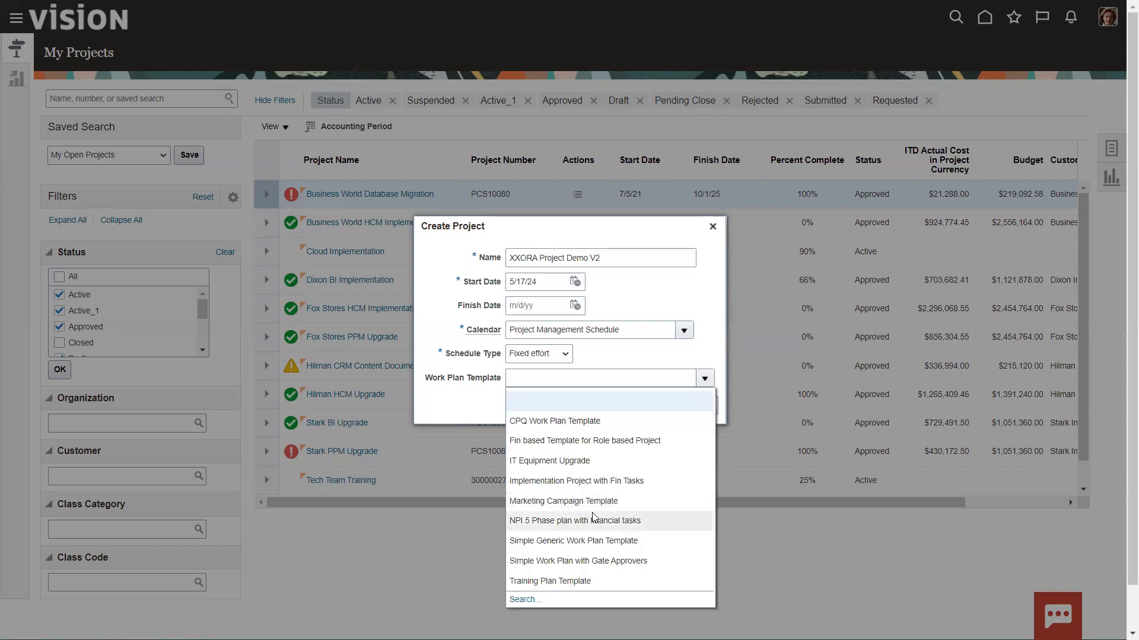
pyautogui.click(536, 508)
pyautogui.click(660, 408)
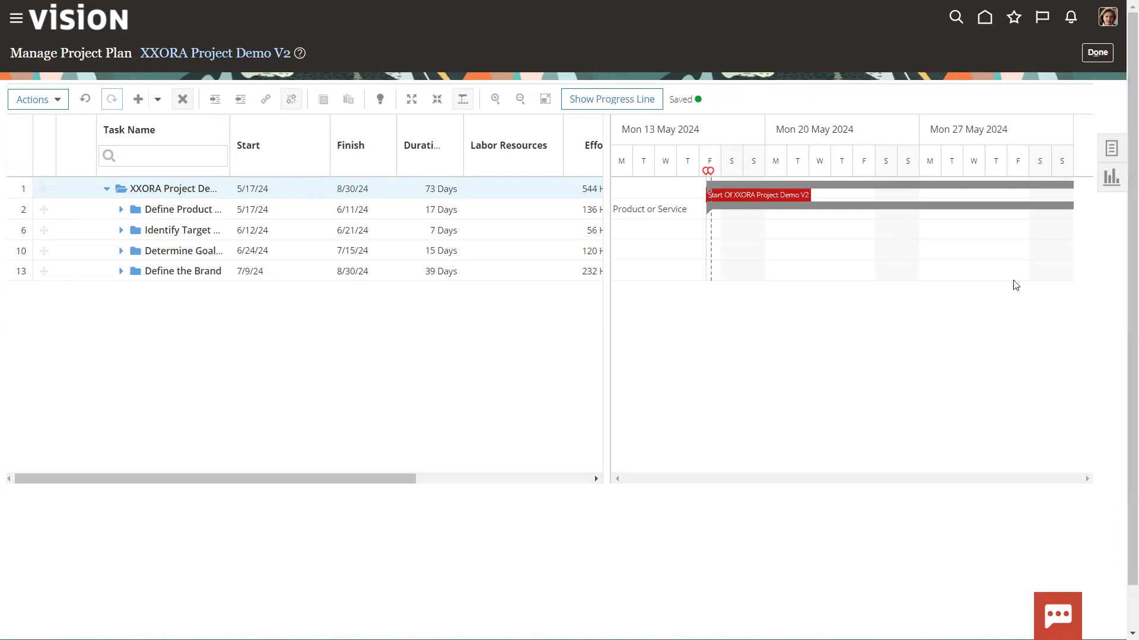
# Step: Close the project plan and locate XXORA Project Demo V2 in the My Projects list
pyautogui.click(1107, 53)
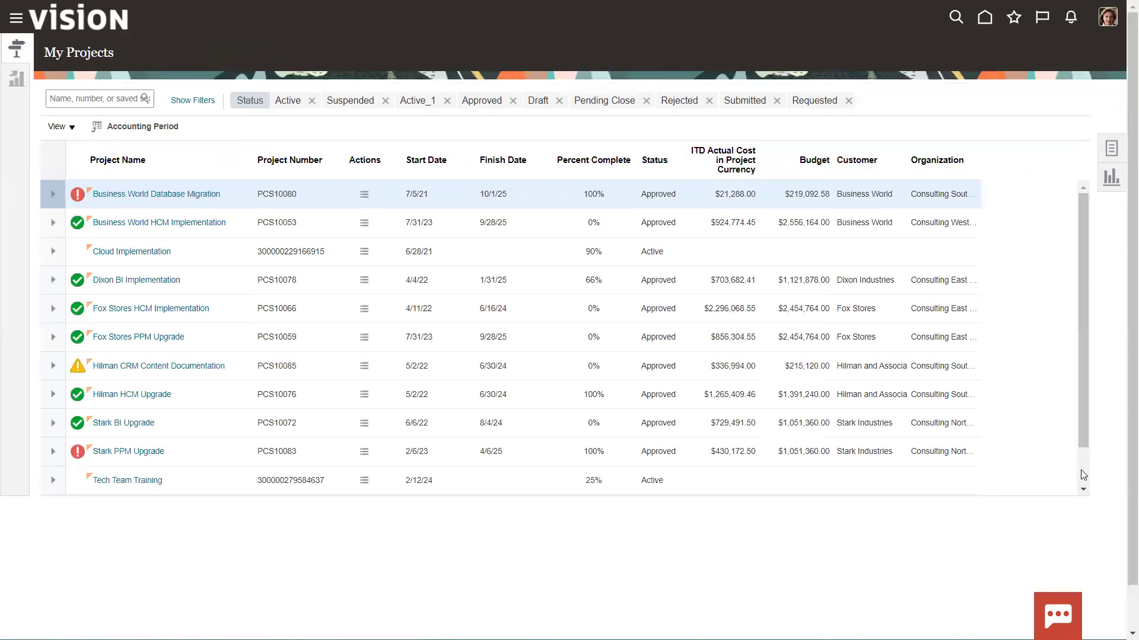
pyautogui.scroll(-1, 1082, 477)
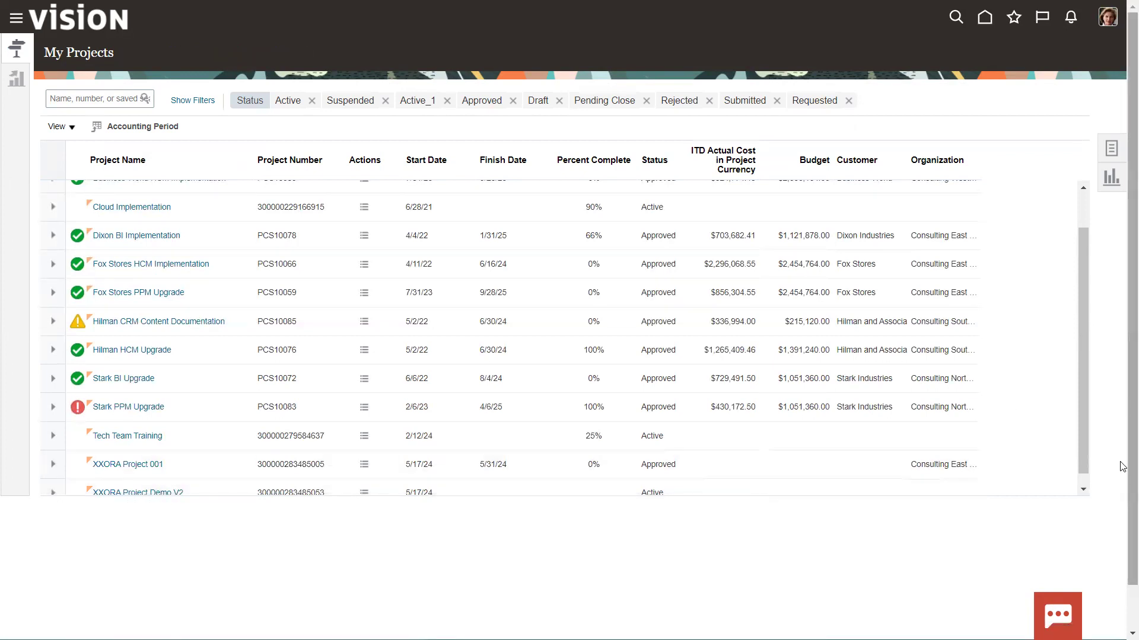
pyautogui.click(1084, 489)
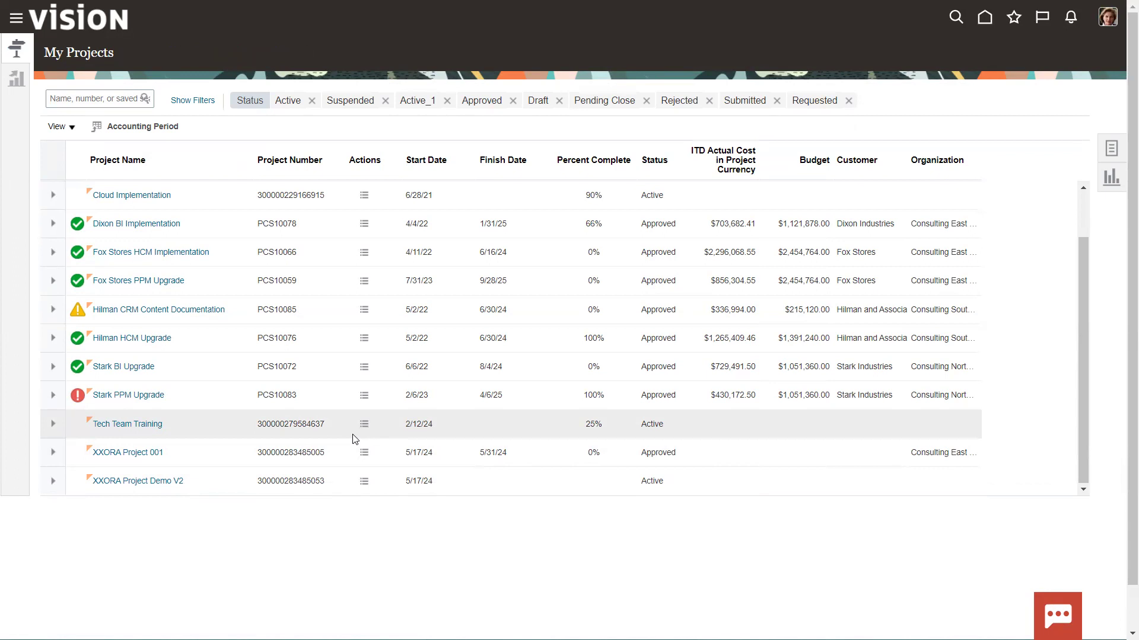
# Step: Show the ProjectDetailsDM data model diagram, then bring up the PPMBasicsNotes.txt SQL notes
pyautogui.hotkey('alt', 'Tab')
pyautogui.hotkey('alt', 'Tab')
pyautogui.hotkey('alt', 'Tab')
pyautogui.hotkey('alt', 'Tab')
pyautogui.hotkey('alt', 'Tab')
pyautogui.hotkey('alt', 'Tab')
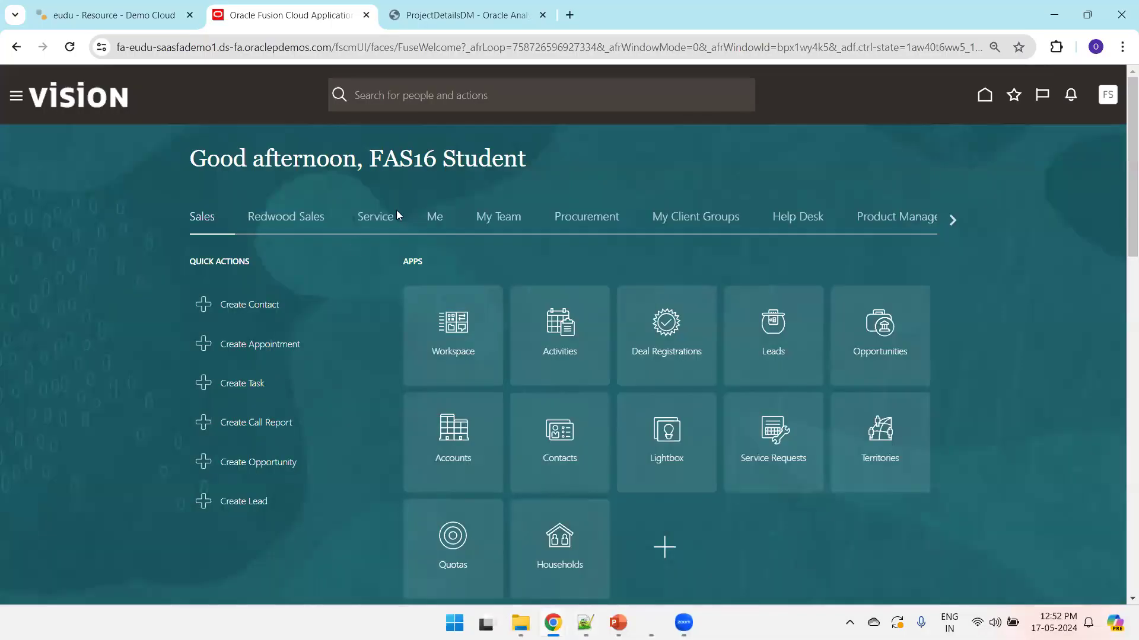
pyautogui.hotkey('ctrl', 'Tab')
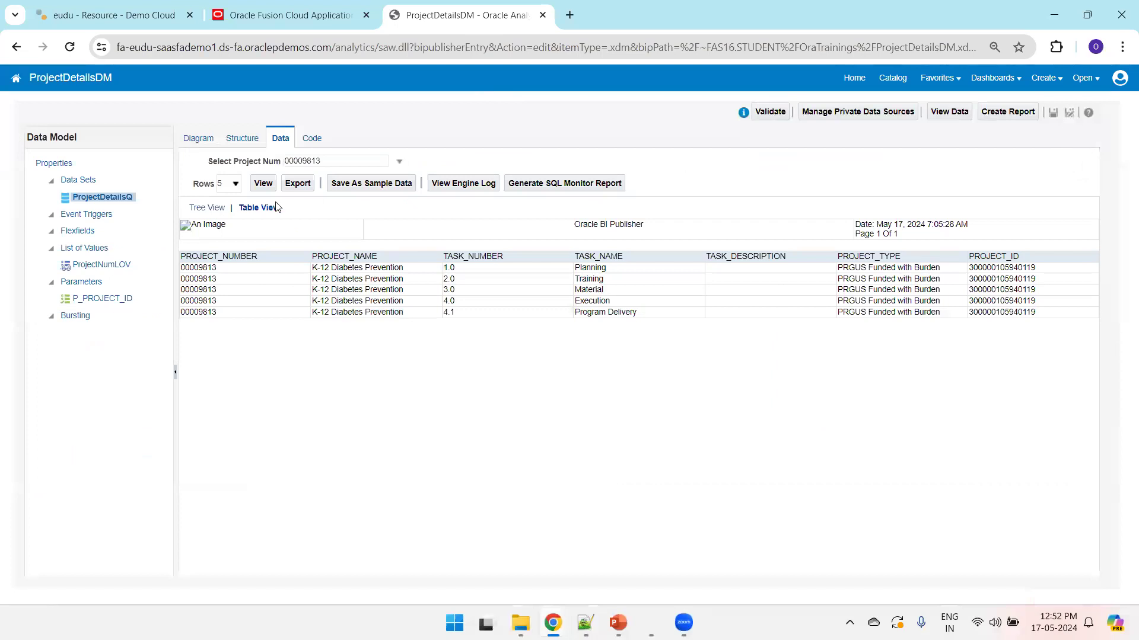
pyautogui.click(190, 143)
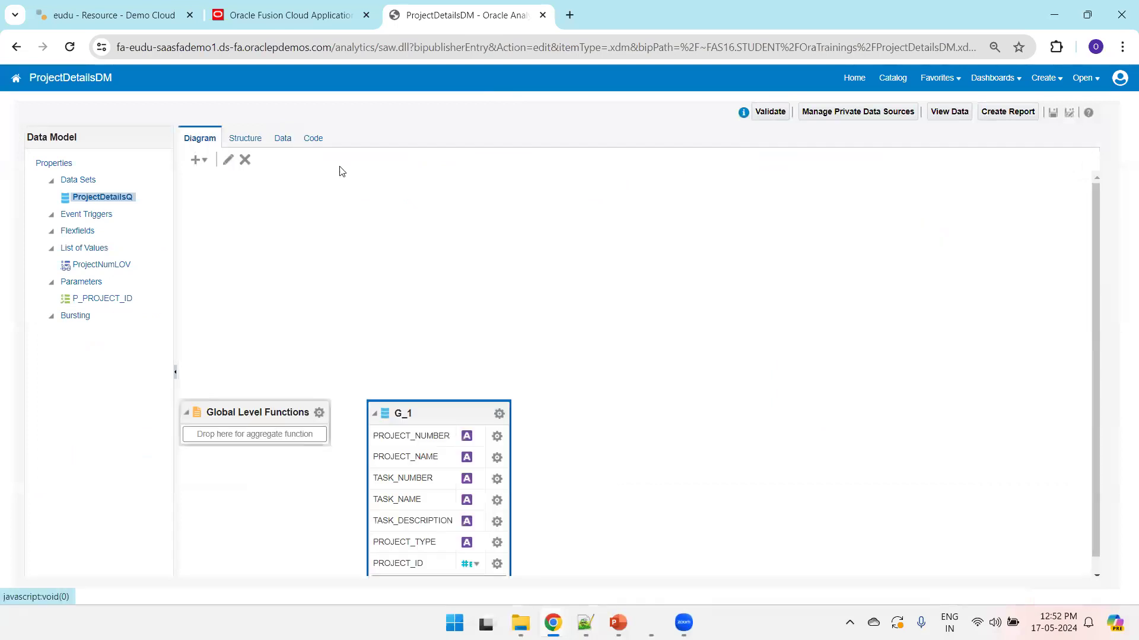
pyautogui.click(585, 622)
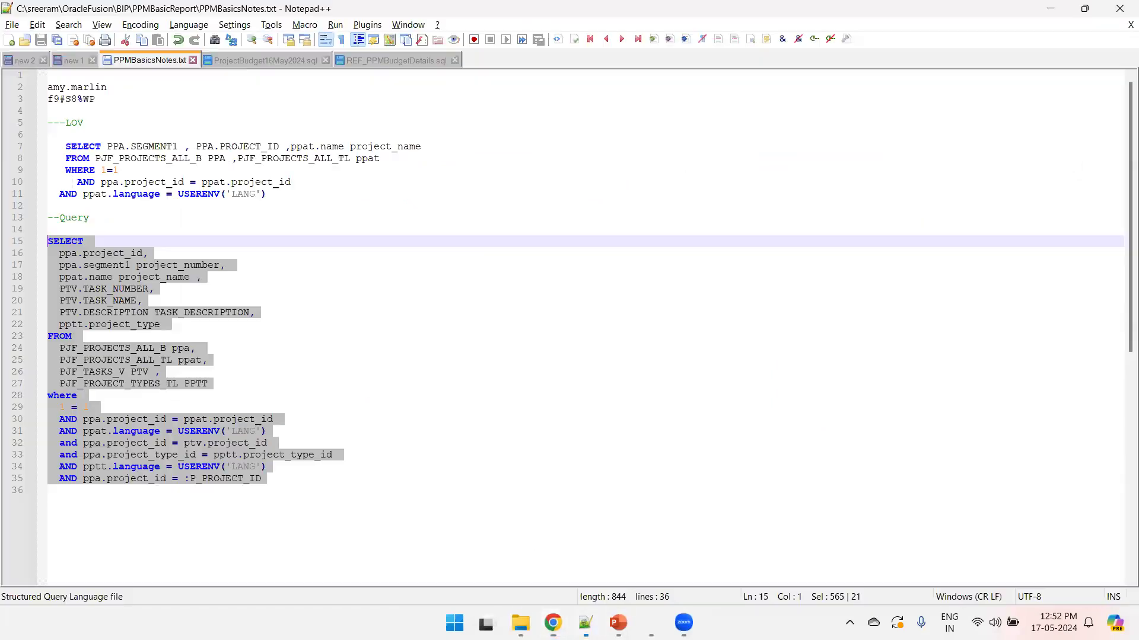
# Step: Review the FROM tables PJF_PROJECTS_ALL_B, PJF_PROJECTS_ALL_TL, PJF_TASKS_V and the PPTT alias
pyautogui.click(343, 467)
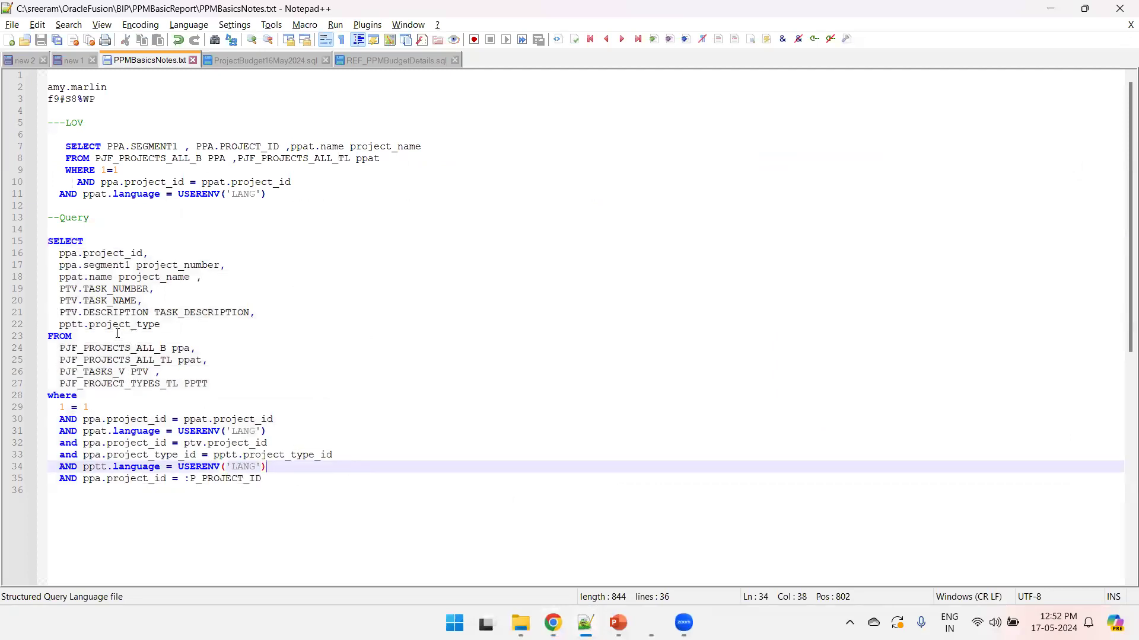
pyautogui.doubleClick(140, 348)
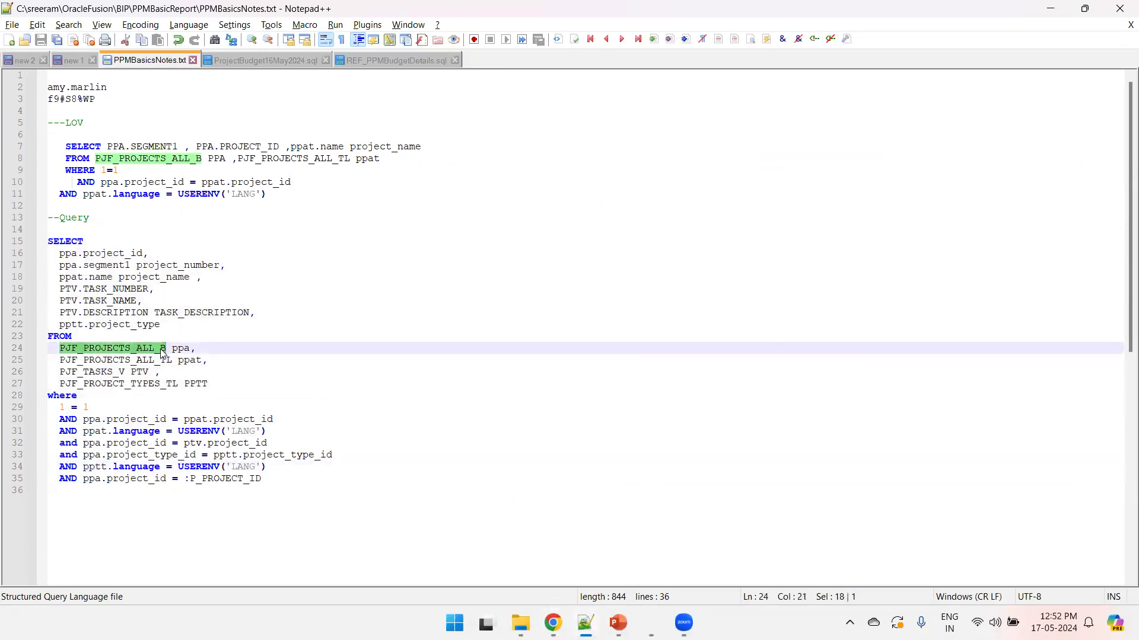
pyautogui.doubleClick(163, 360)
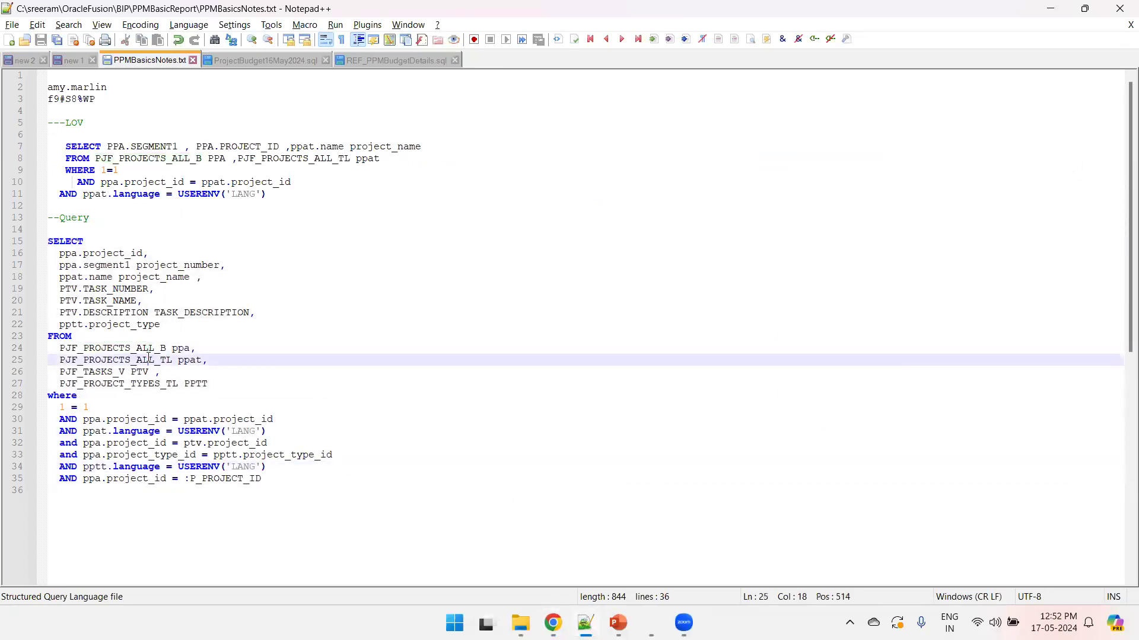
pyautogui.doubleClick(113, 372)
pyautogui.moveTo(214, 363); pyautogui.dragTo(45, 351)
pyautogui.moveTo(160, 372); pyautogui.dragTo(29, 346)
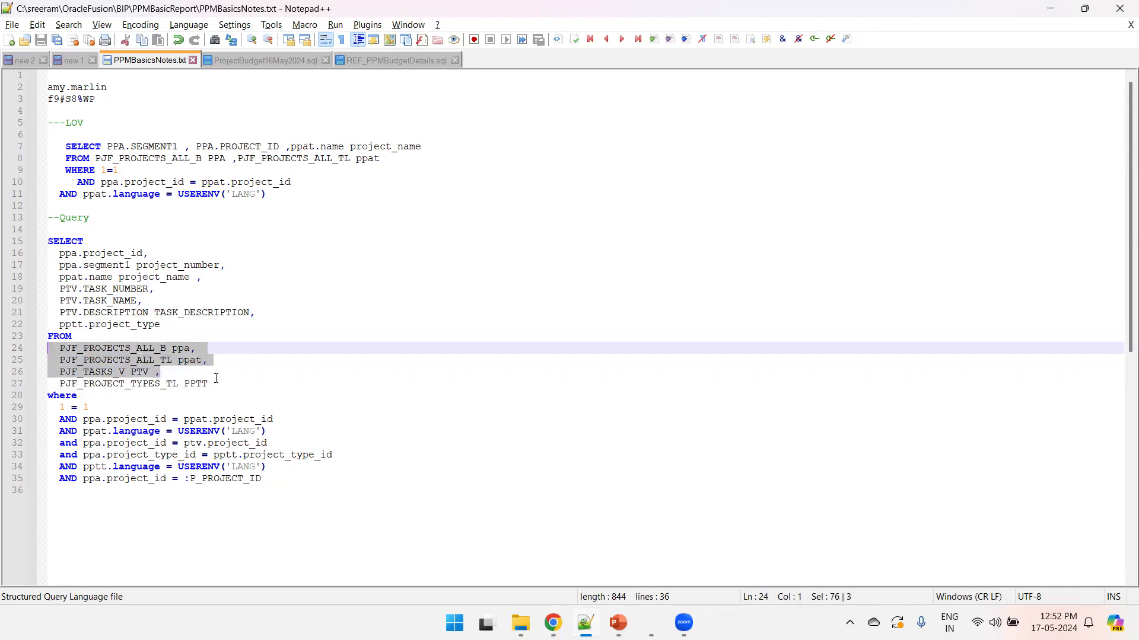
pyautogui.doubleClick(197, 385)
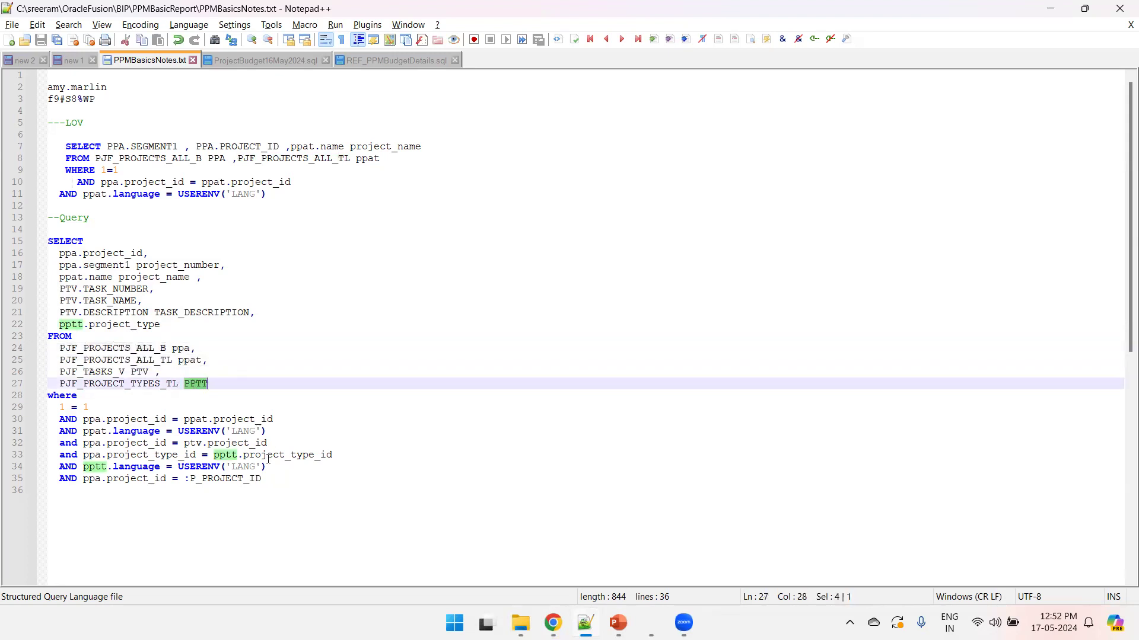
# Step: Review the main query and the list-of-values query, then return to the data model
pyautogui.moveTo(54, 489); pyautogui.dragTo(25, 229)
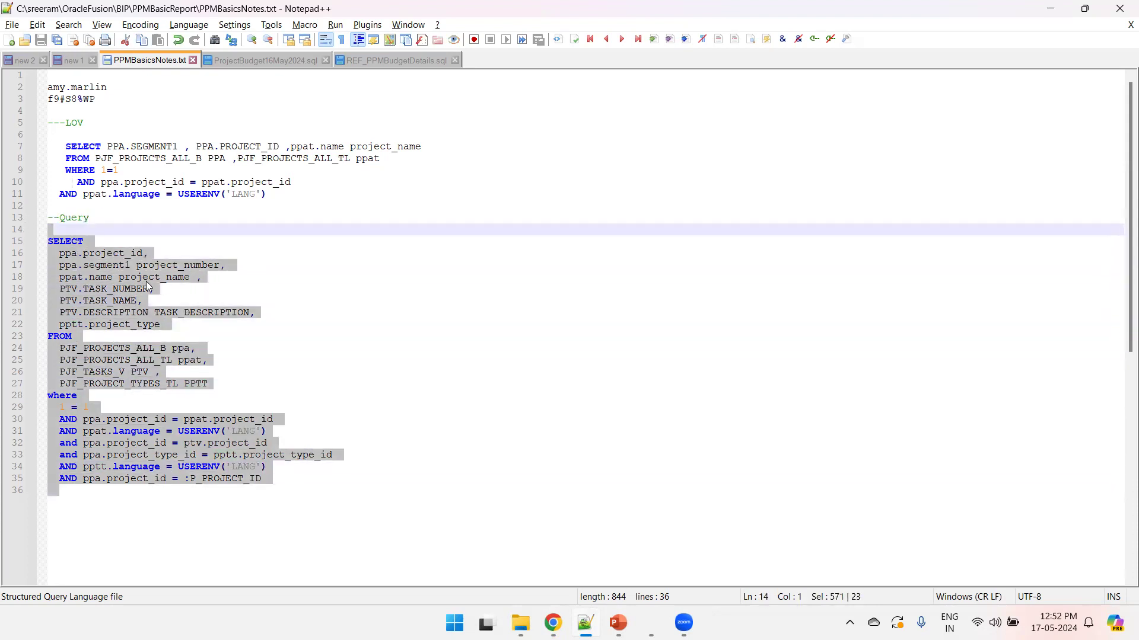
pyautogui.moveTo(277, 199); pyautogui.dragTo(48, 147)
pyautogui.click(261, 187)
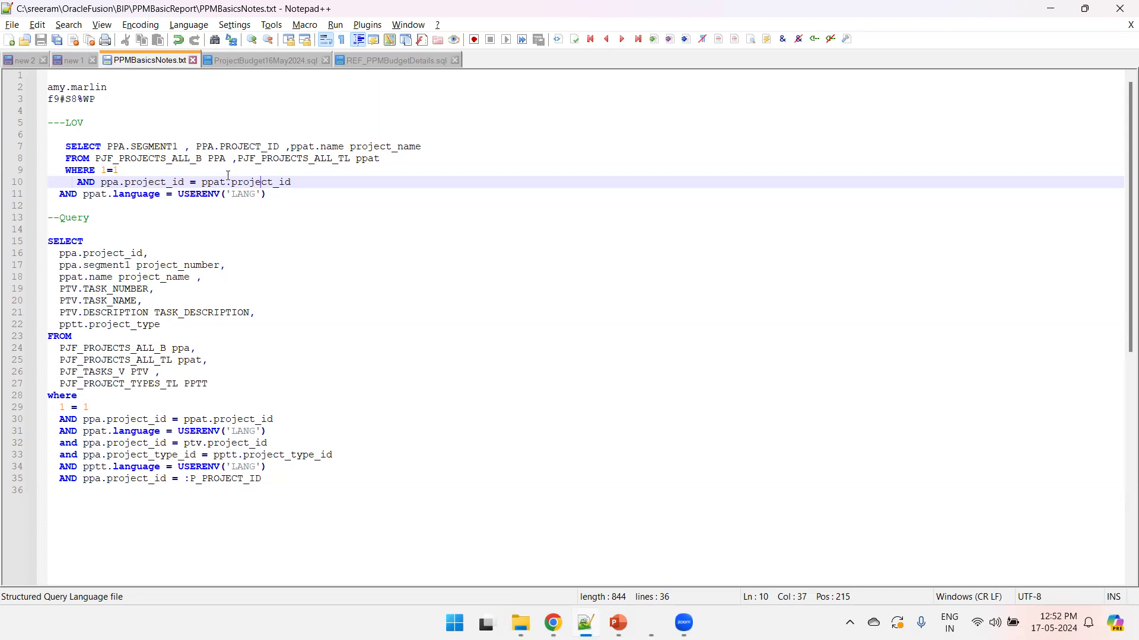
pyautogui.click(217, 350)
pyautogui.hotkey('alt', 'Tab')
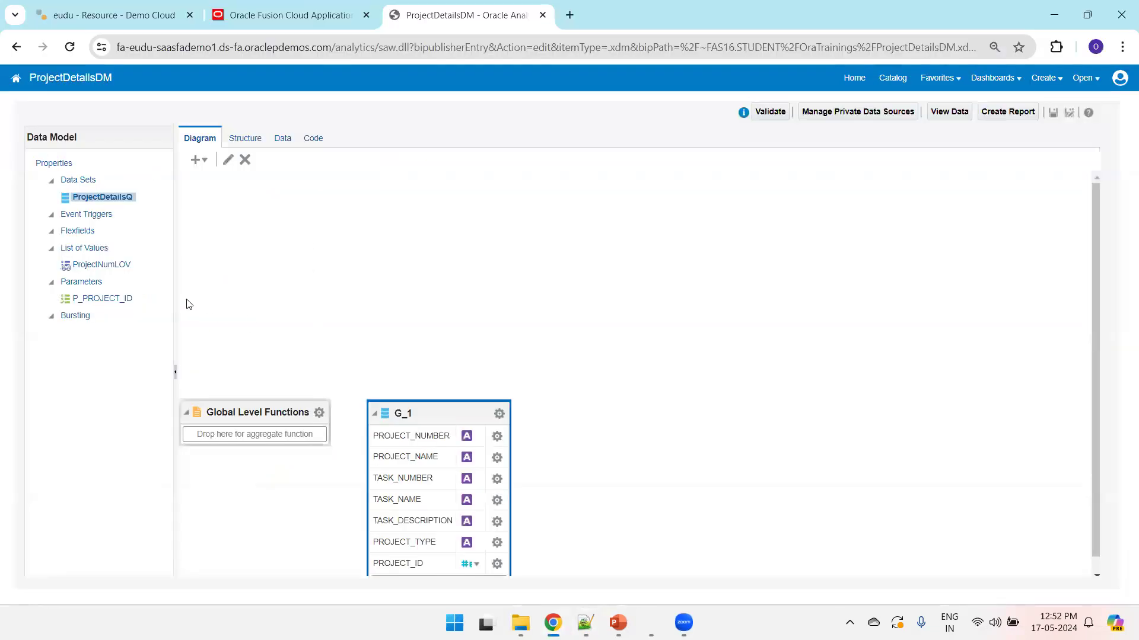
# Step: Inspect the query's P_PROJECT_ID reference and the P_PROJECT_ID parameter's display label
pyautogui.moveTo(433, 407); pyautogui.dragTo(423, 242)
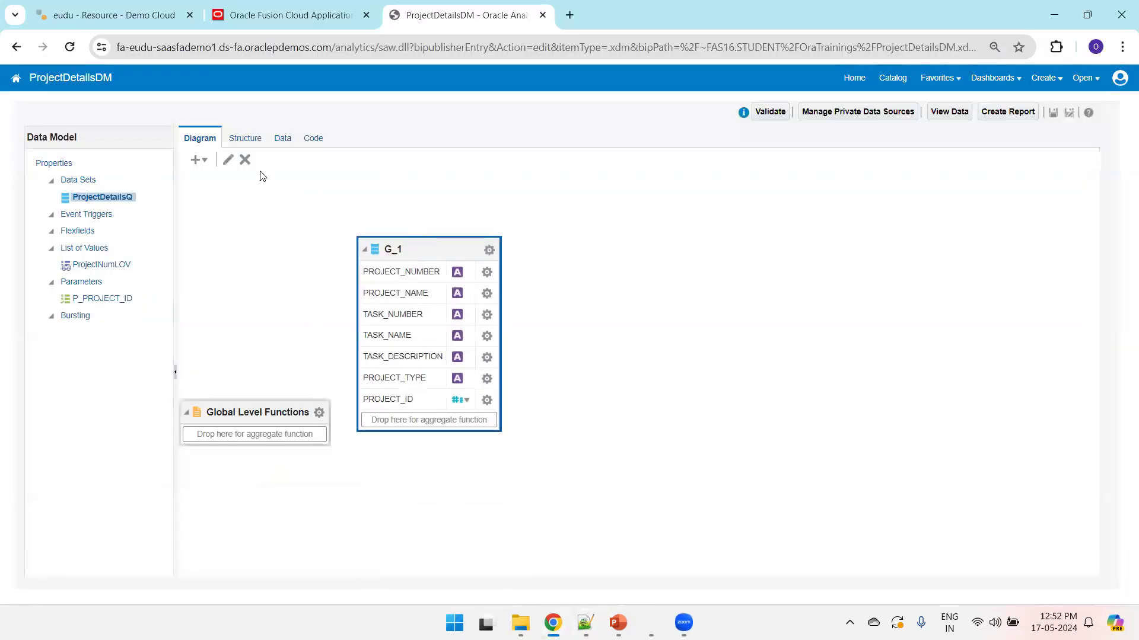
pyautogui.click(228, 159)
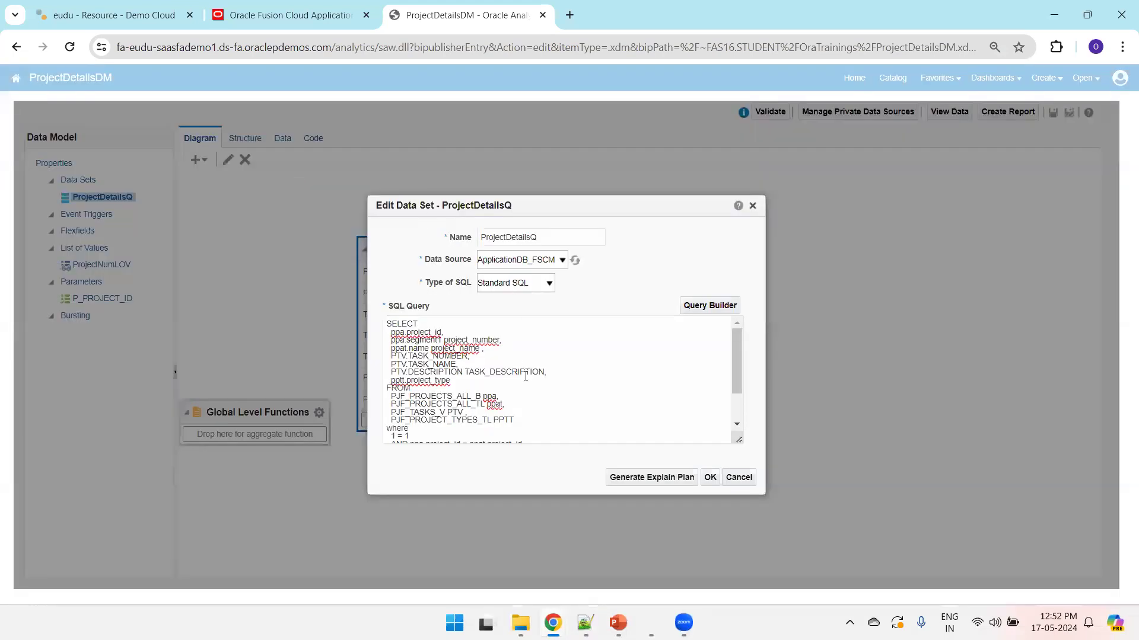
pyautogui.click(738, 423)
pyautogui.doubleClick(493, 440)
pyautogui.click(738, 478)
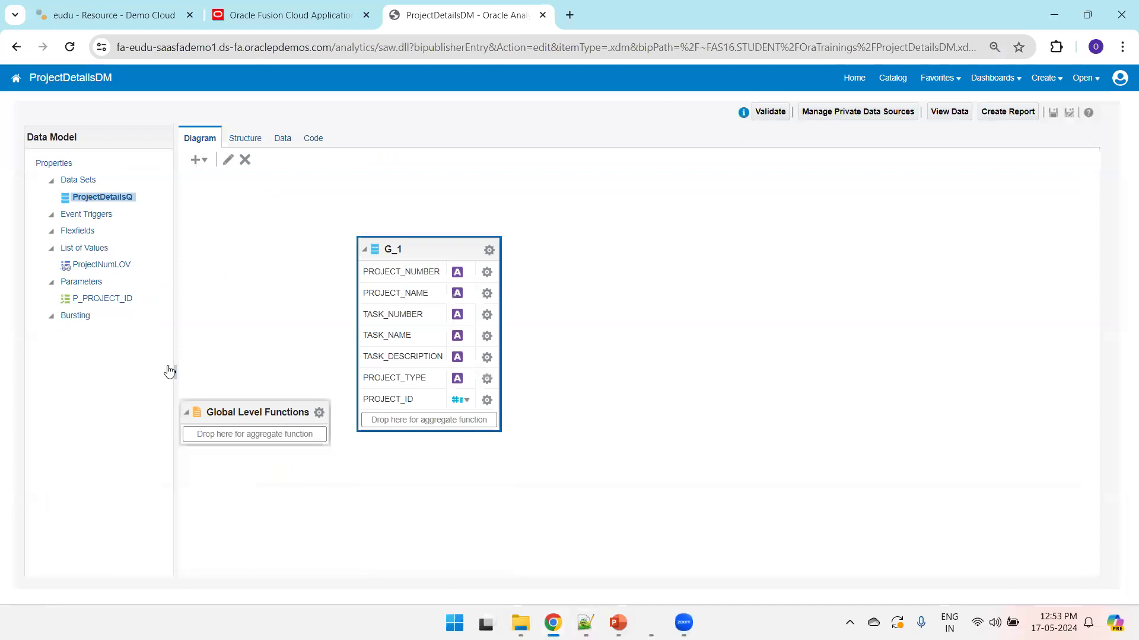
pyautogui.click(91, 301)
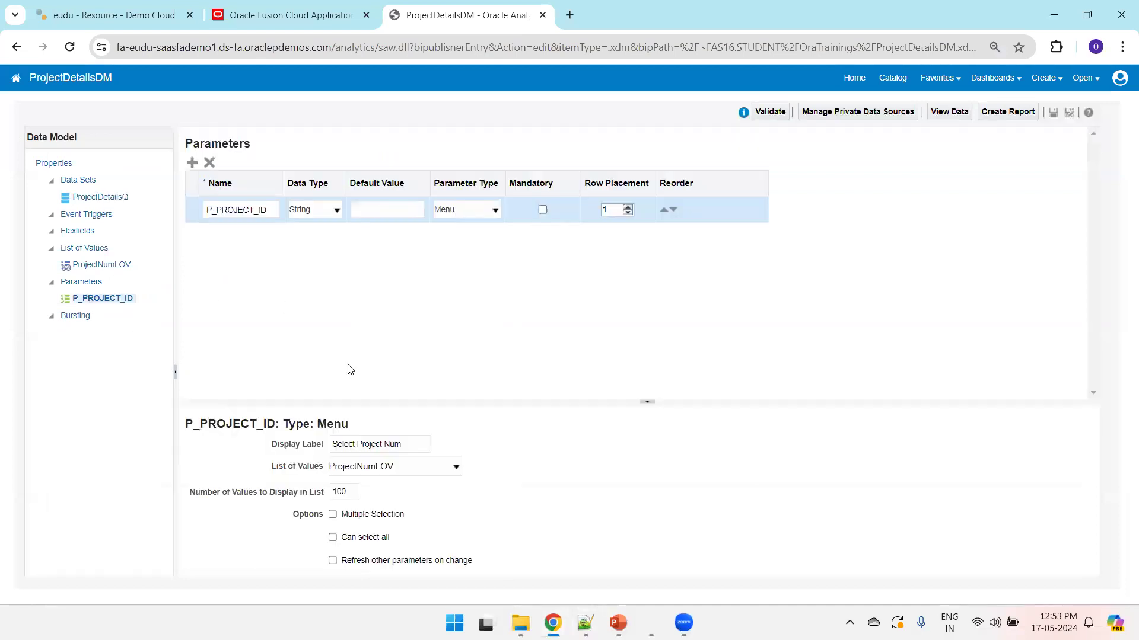
pyautogui.moveTo(355, 400); pyautogui.dragTo(374, 273)
pyautogui.click(376, 316)
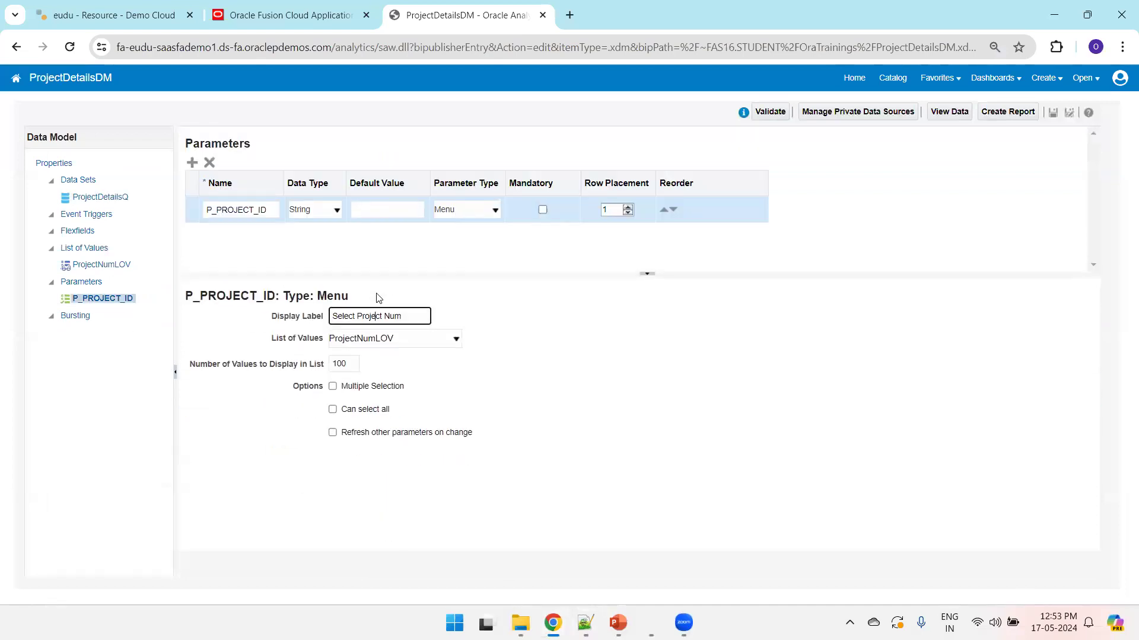
# Step: Move the ProjectNumLOV query's FROM clause onto its own line, then return to ProjectDetailsQ
pyautogui.click(95, 266)
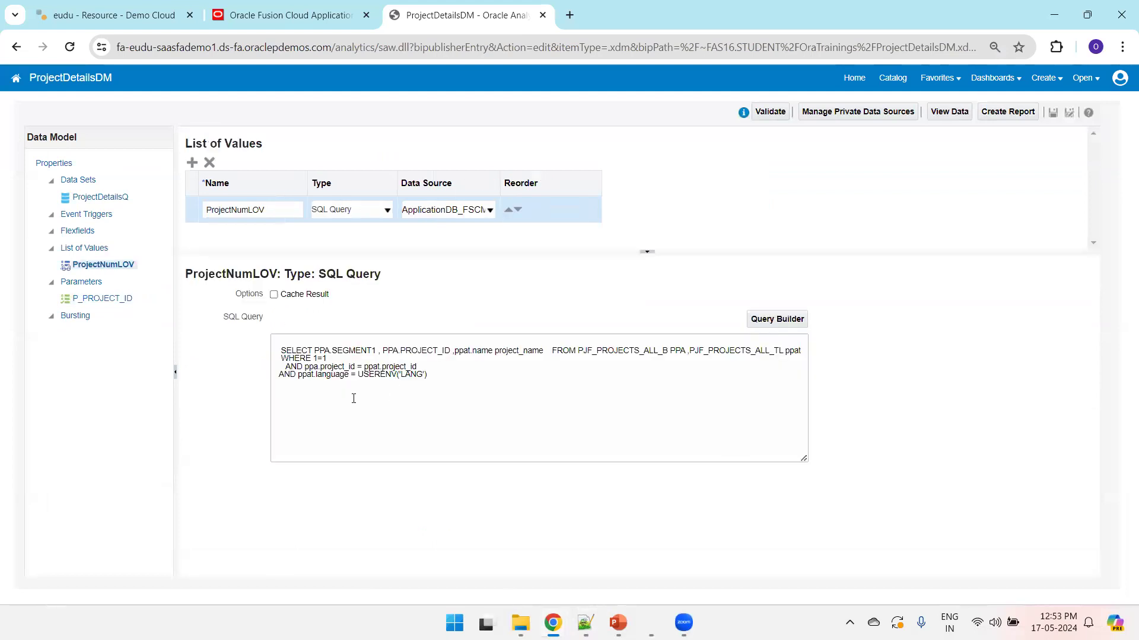
pyautogui.click(548, 351)
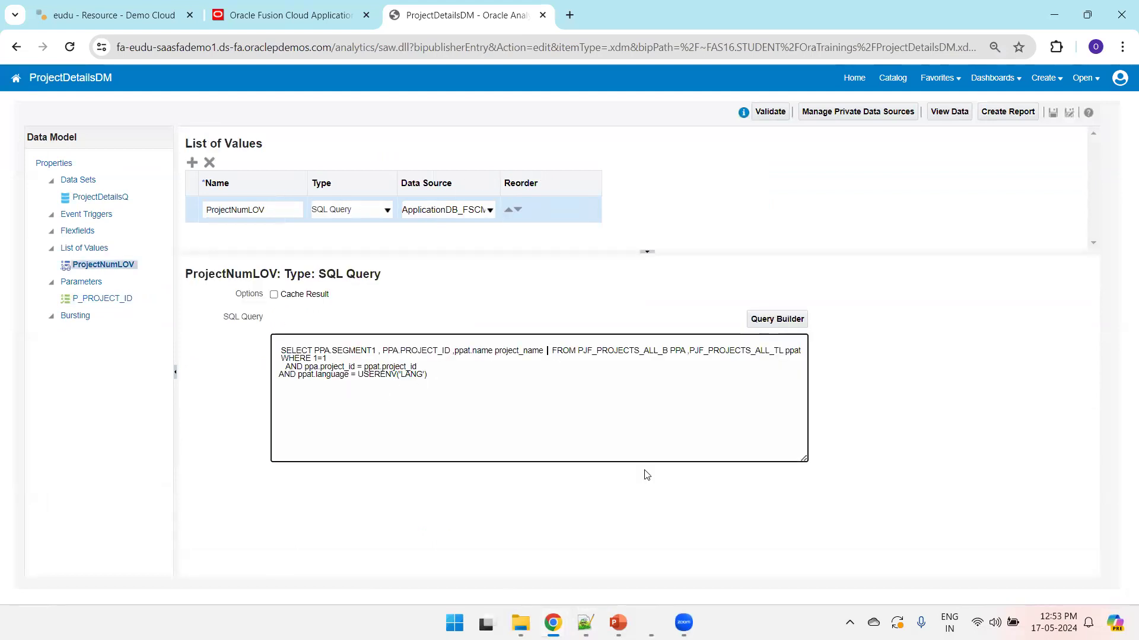
pyautogui.press('Return')
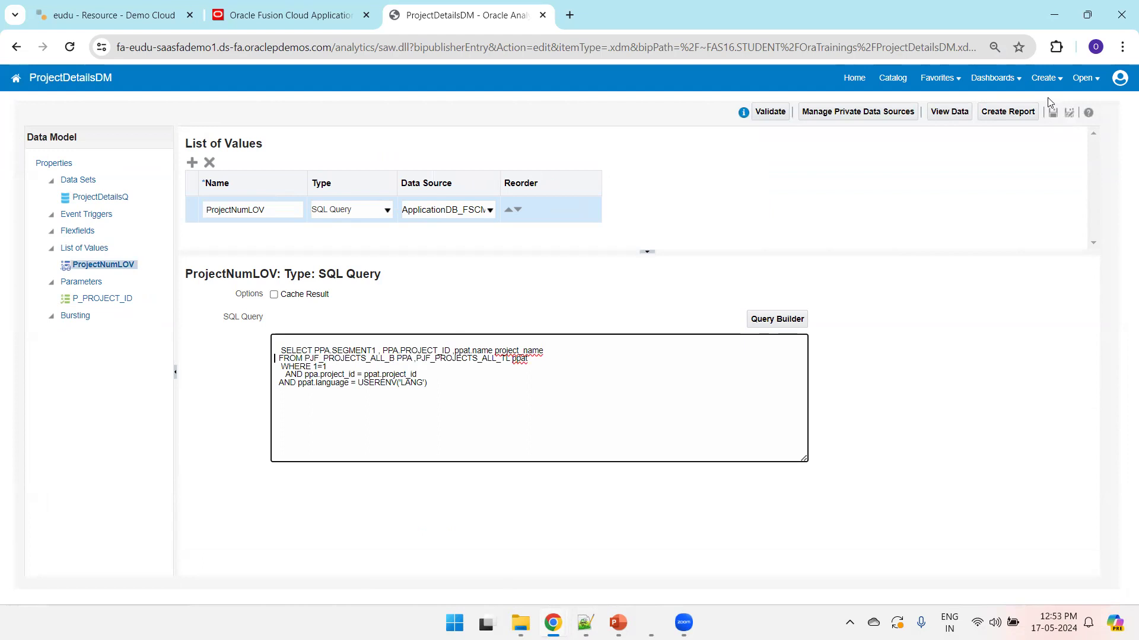
pyautogui.click(98, 199)
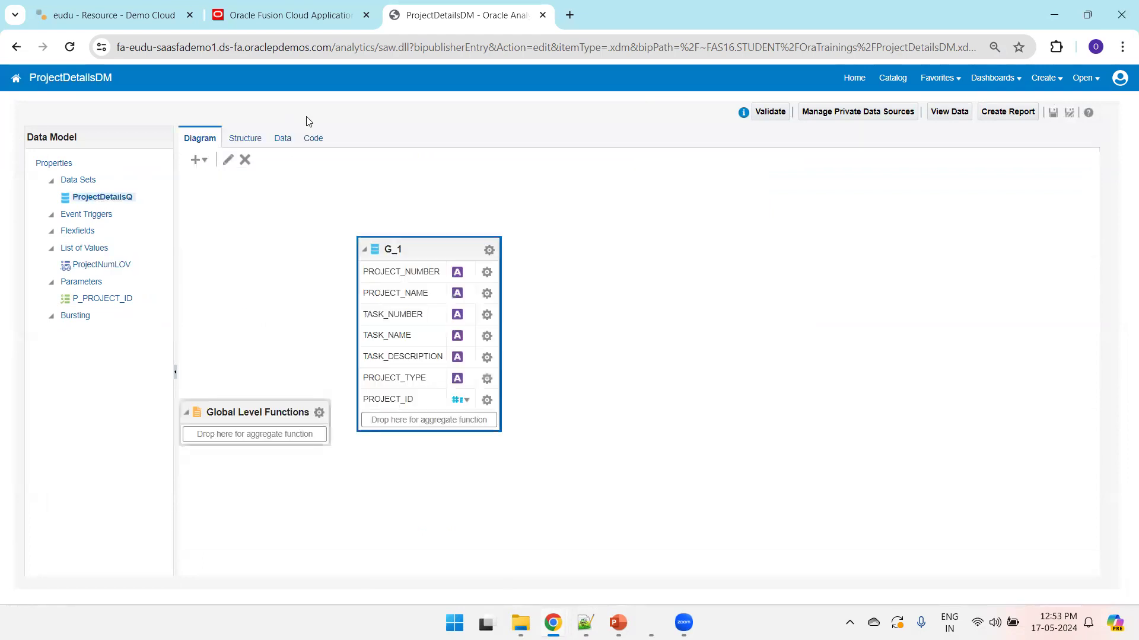
# Step: Preview the data model's data for project 00009871 as a table
pyautogui.click(280, 139)
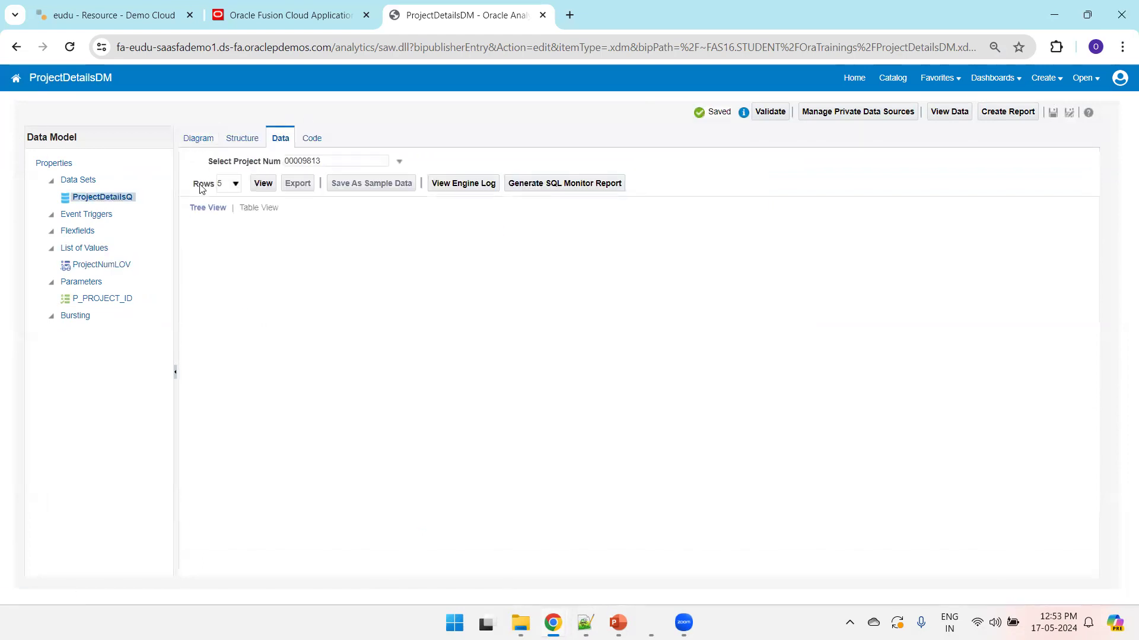
pyautogui.click(327, 161)
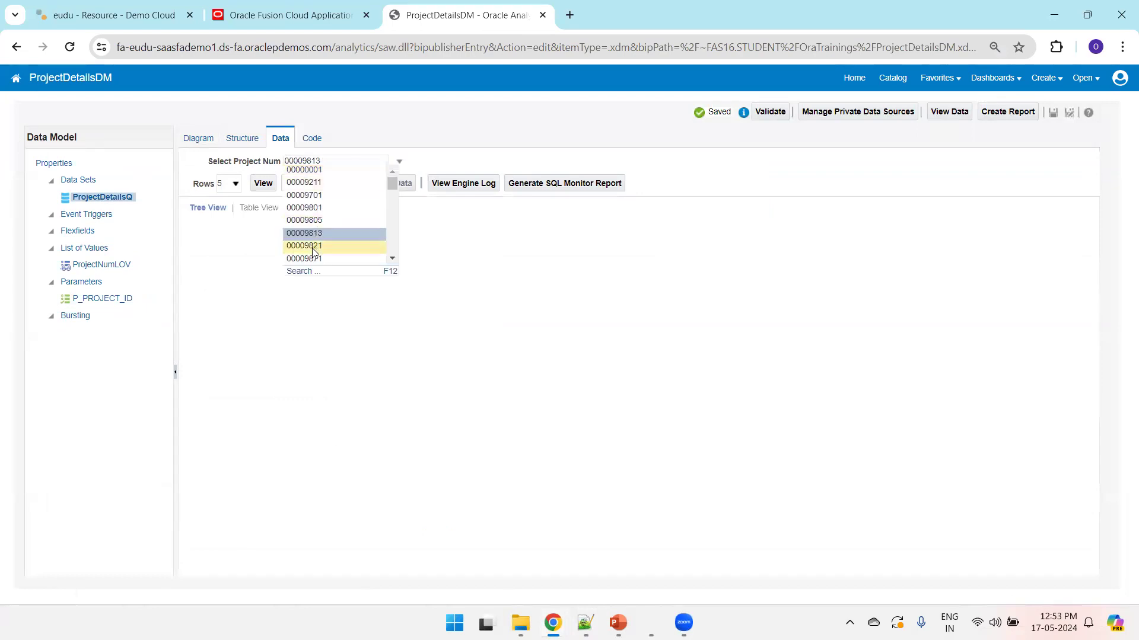
pyautogui.click(305, 259)
pyautogui.click(262, 184)
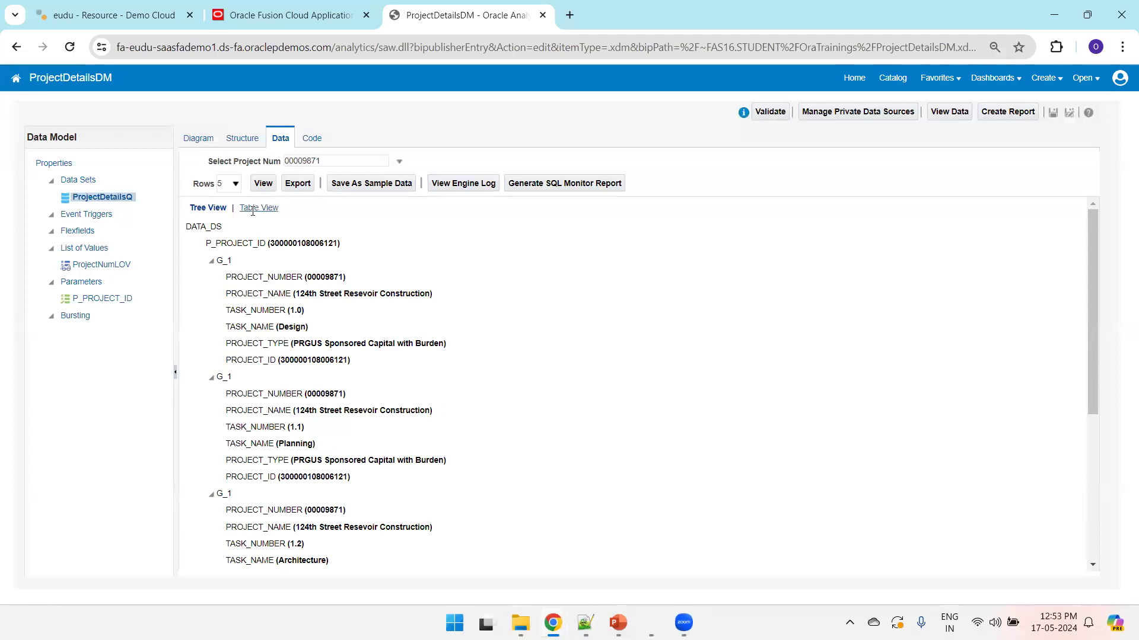
pyautogui.click(259, 207)
# Step: Save the results as sample data, save ProjectDetailsDM, and start a new report from it
pyautogui.click(1053, 113)
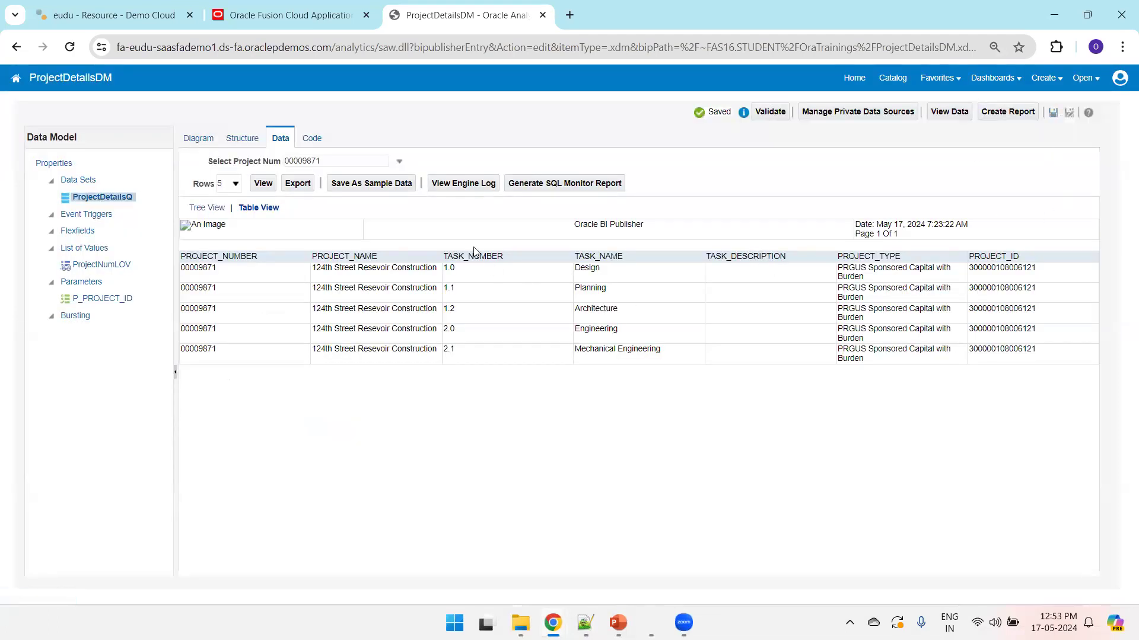
pyautogui.click(1053, 114)
pyautogui.click(350, 189)
pyautogui.click(650, 372)
pyautogui.click(1052, 113)
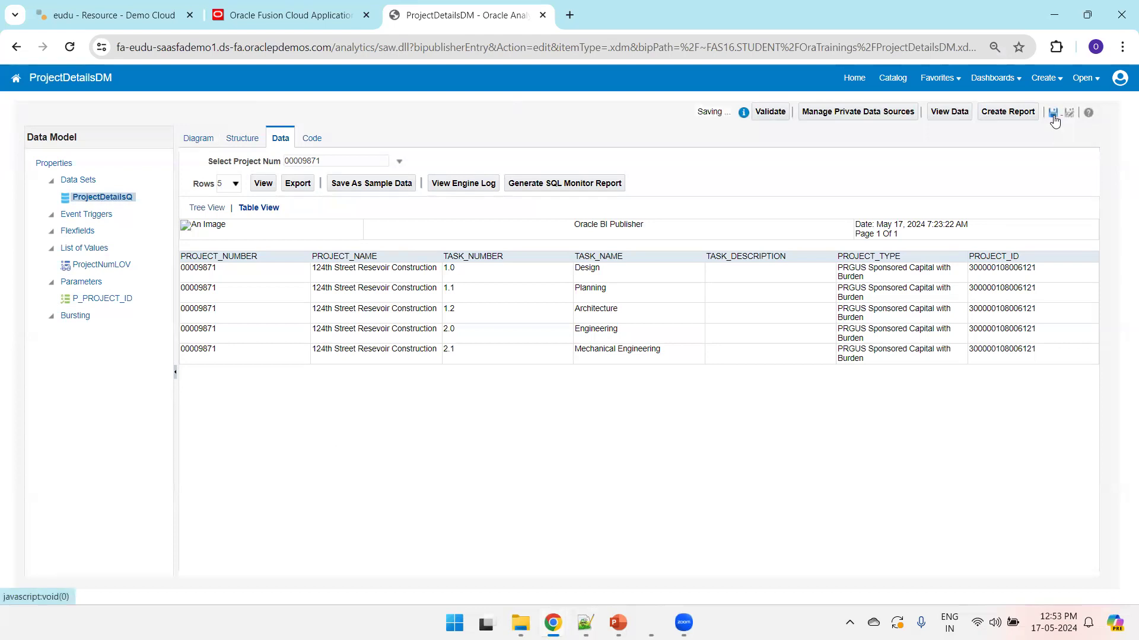
pyautogui.click(1011, 112)
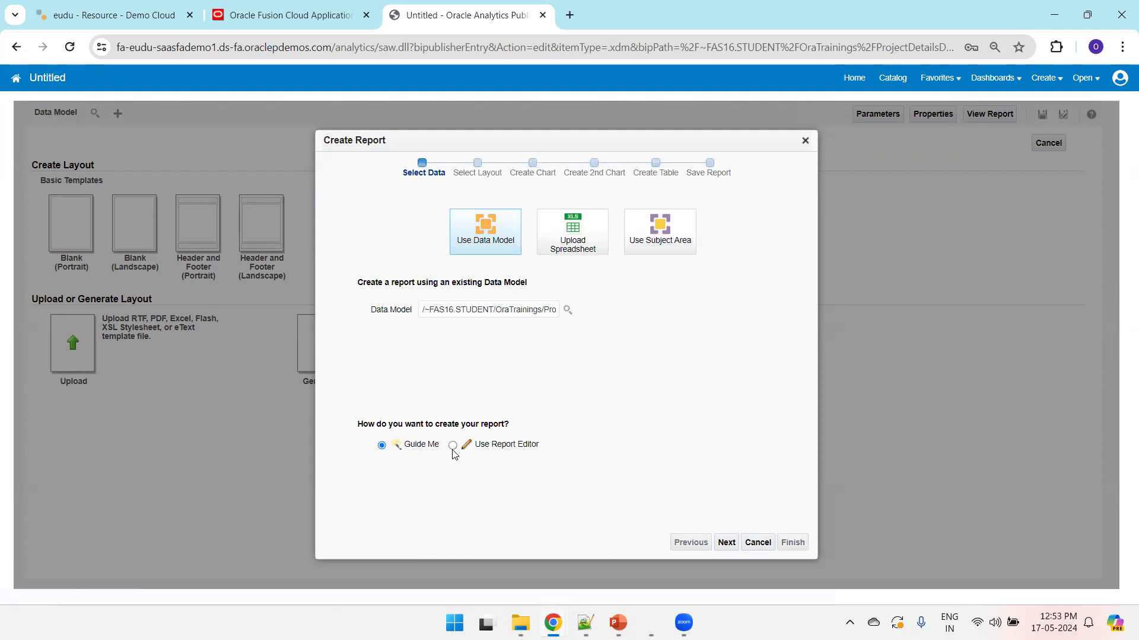
# Step: Choose Use Report Editor and save the report as ProjectDetailsReport in My Folders/OraTrainings
pyautogui.click(453, 446)
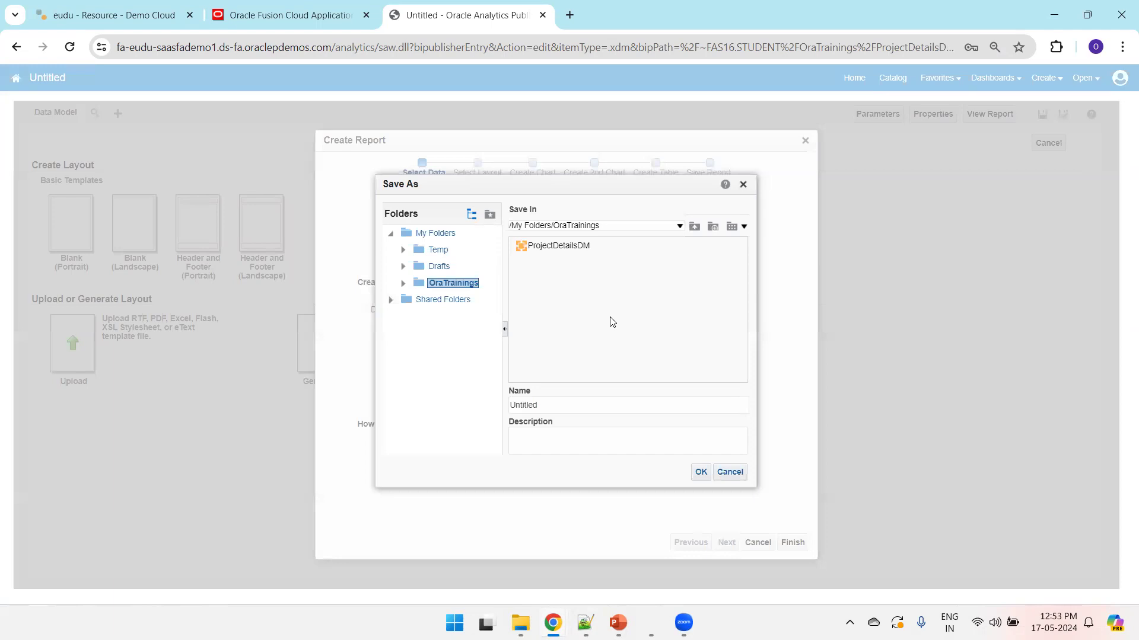
pyautogui.click(612, 322)
pyautogui.click(558, 407)
pyautogui.doubleClick(558, 407)
pyautogui.write('ProjectDetailsReport')
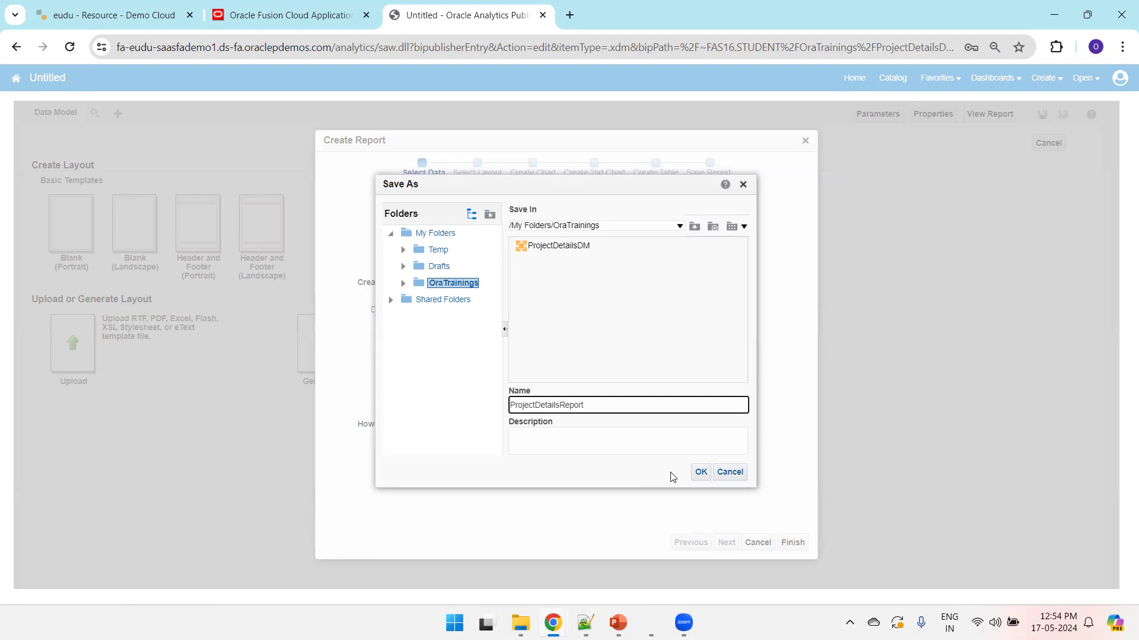
pyautogui.click(700, 473)
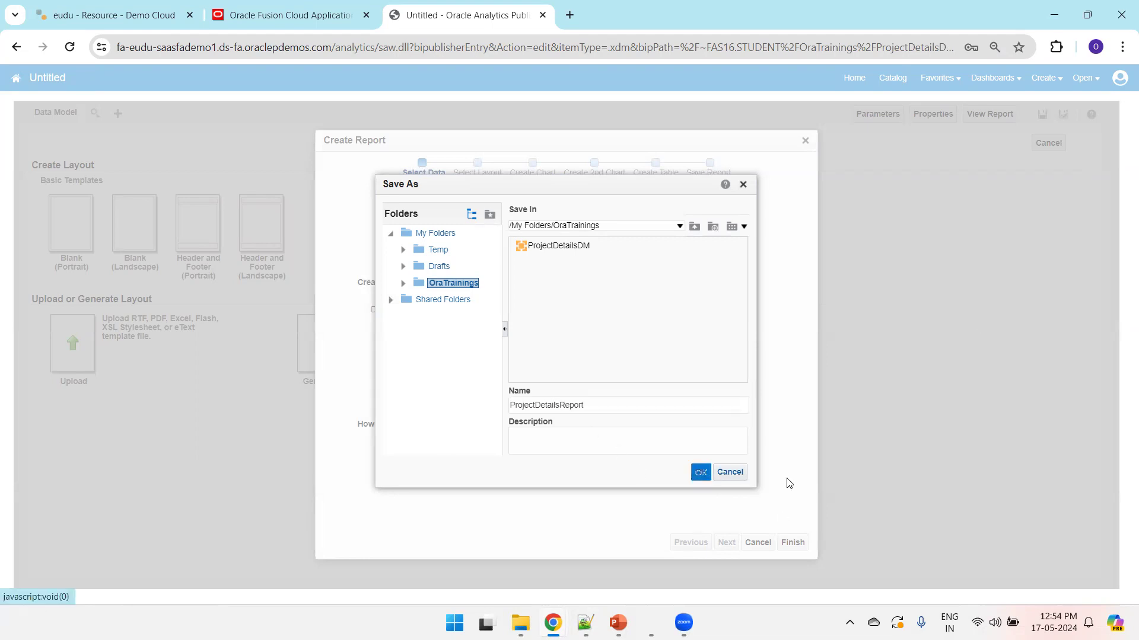
pyautogui.press('F11')
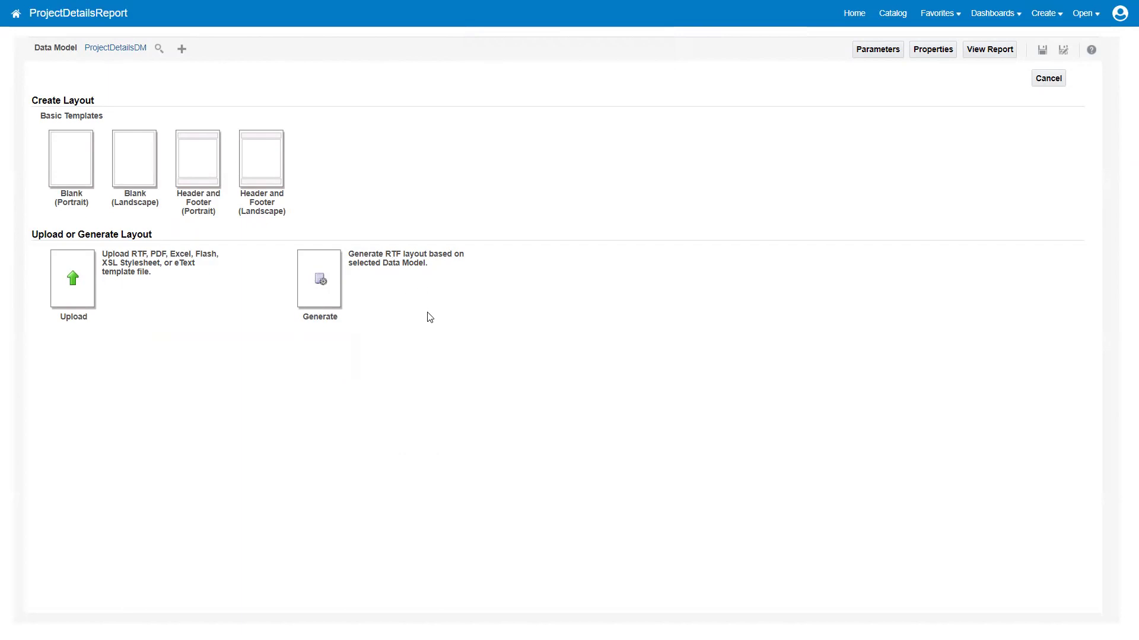
# Step: Generate an RTF layout named Output, list layouts in detail, save, and show report properties
pyautogui.click(319, 279)
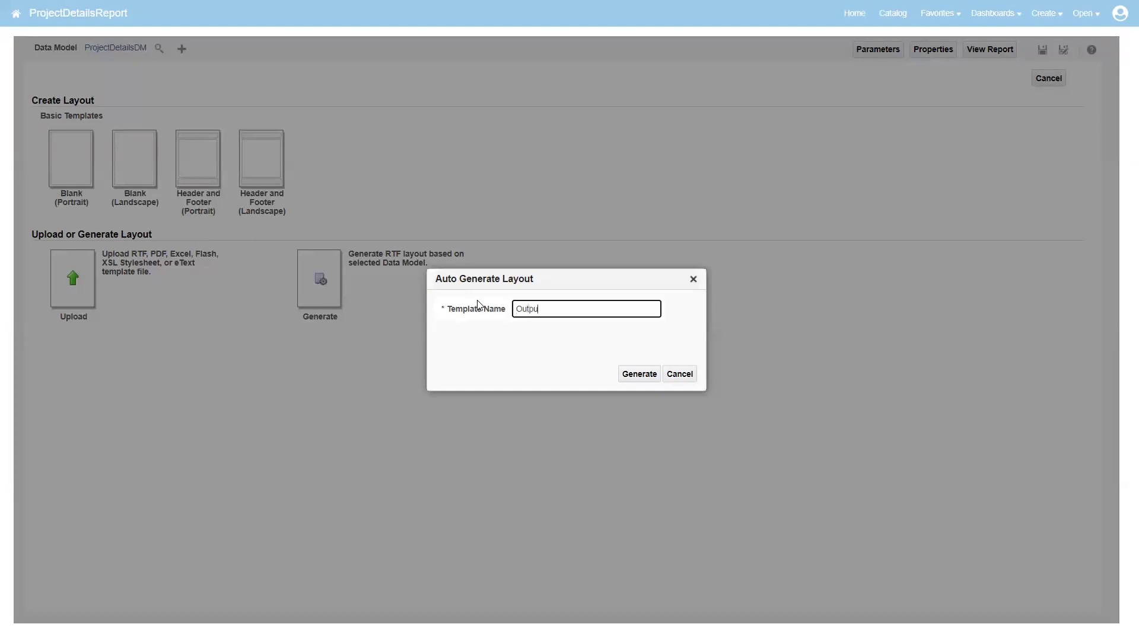
pyautogui.click(650, 380)
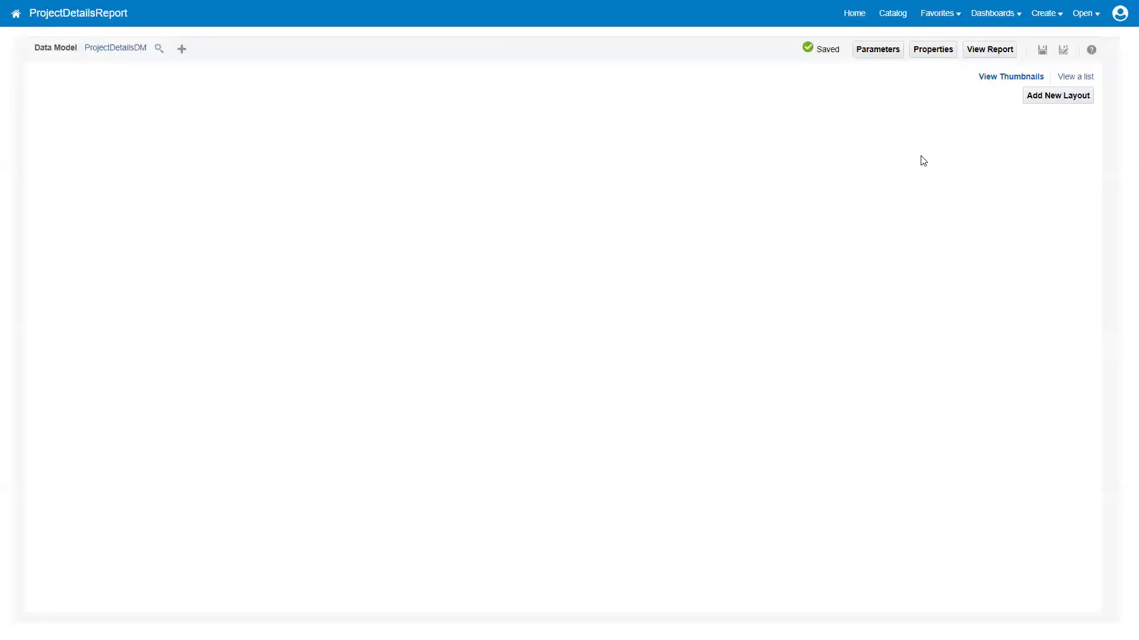
pyautogui.click(1076, 81)
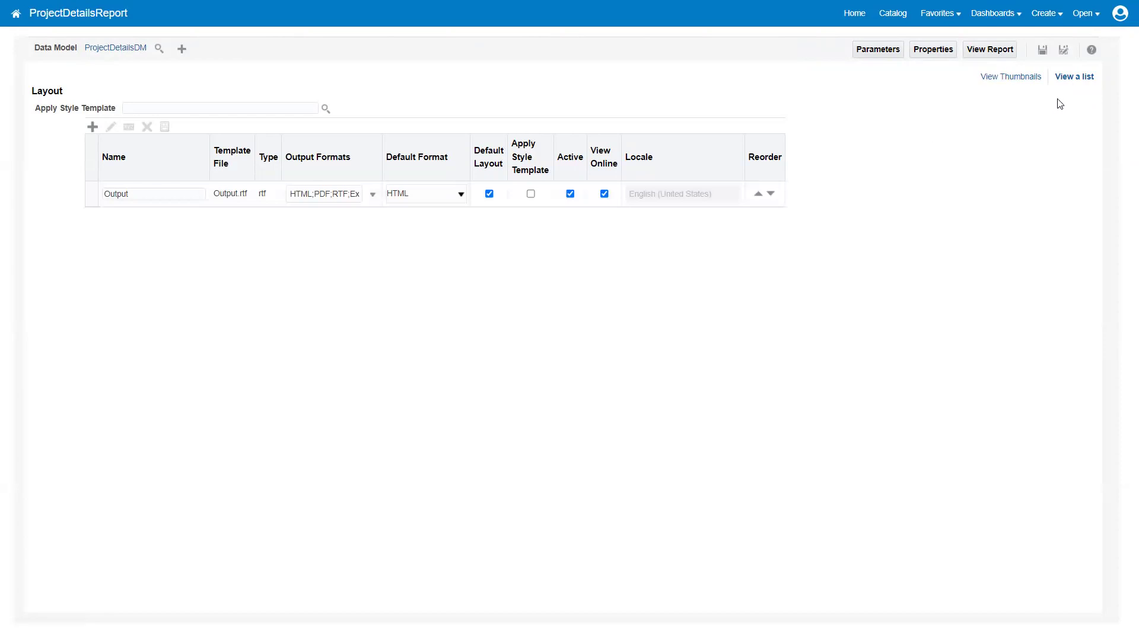
pyautogui.click(1042, 50)
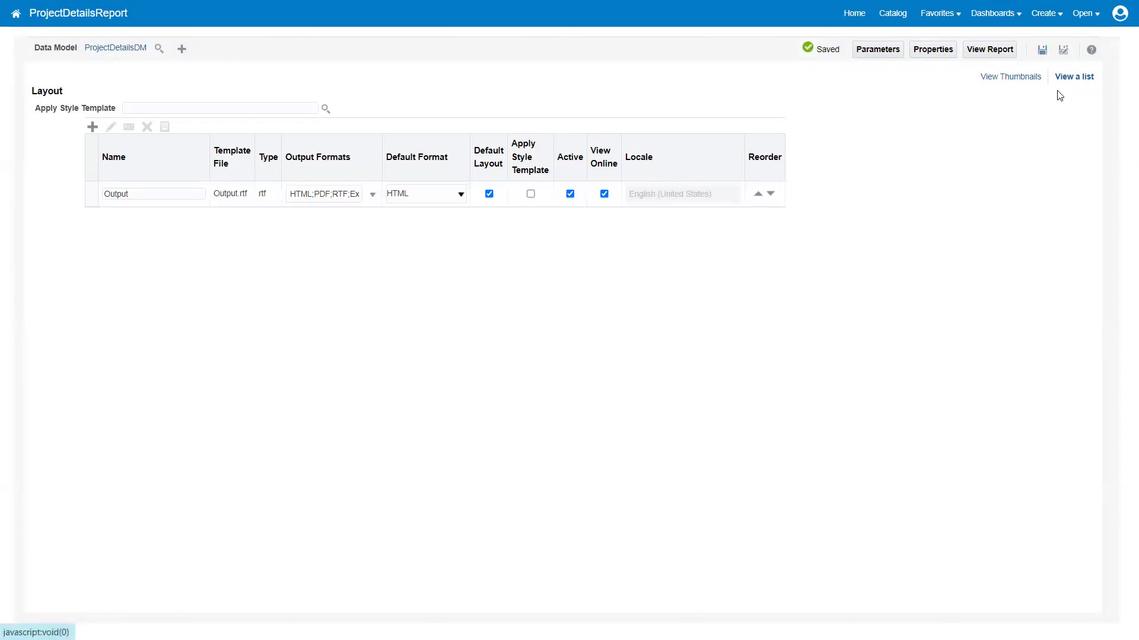
pyautogui.click(933, 50)
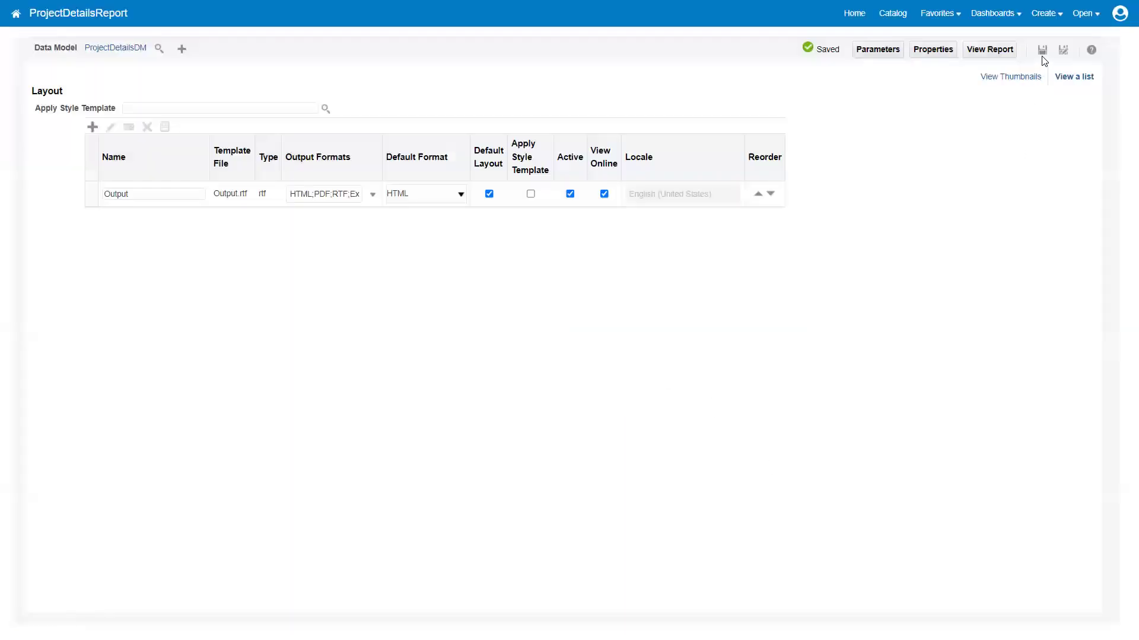
# Step: Save and run the report for project 00009821, then return to the OraTrainings catalog
pyautogui.click(1042, 51)
pyautogui.click(990, 49)
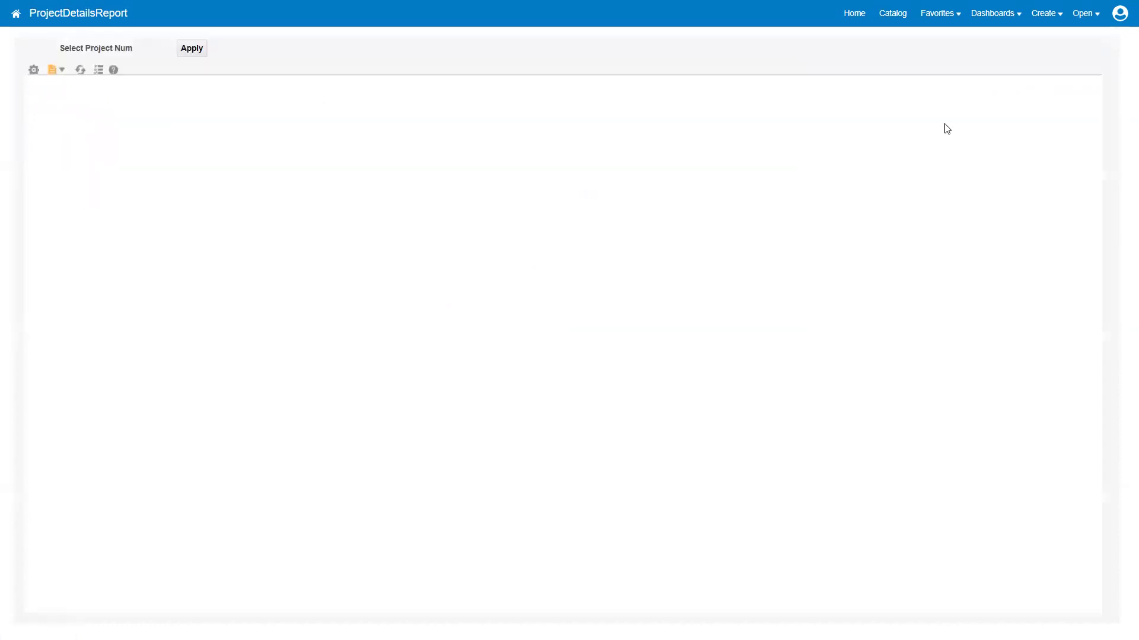
pyautogui.click(194, 51)
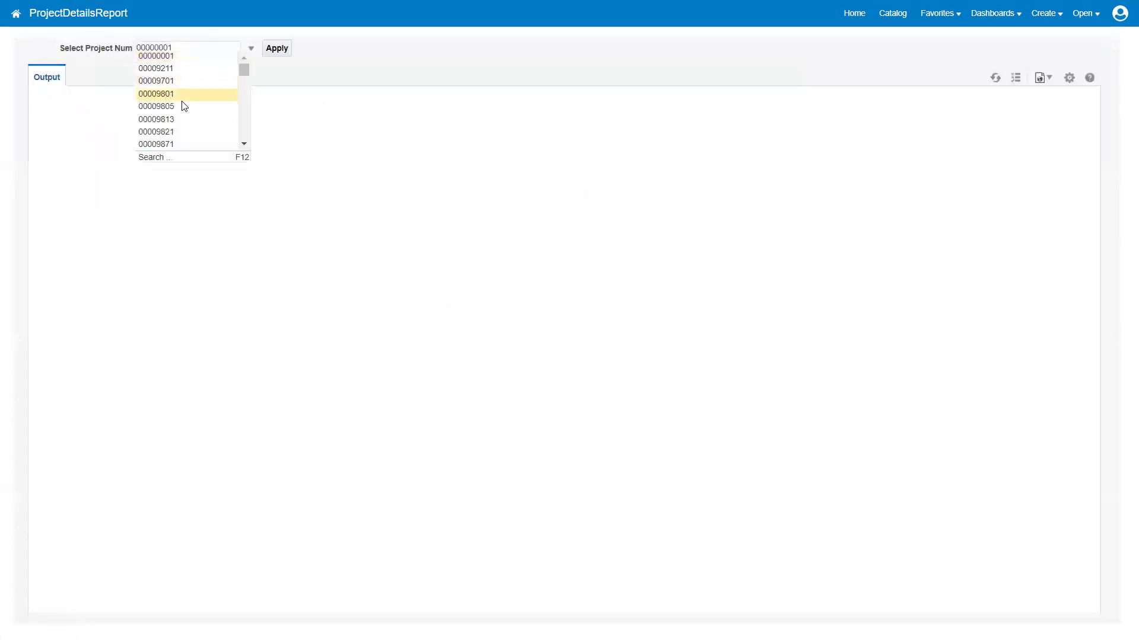
pyautogui.click(170, 131)
pyautogui.click(272, 47)
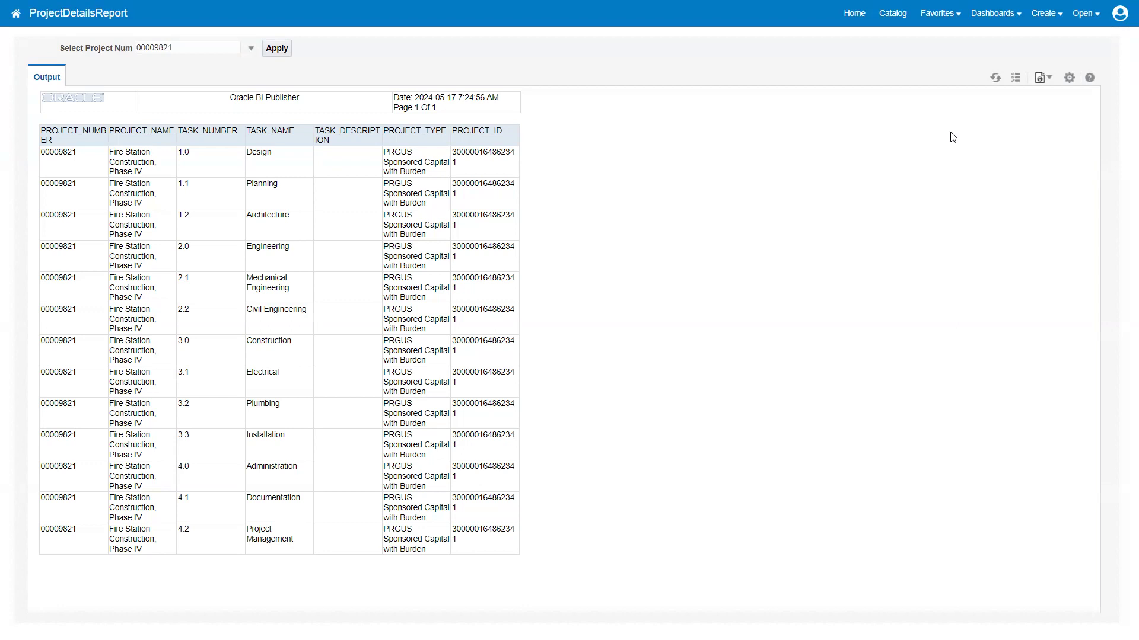
pyautogui.click(892, 13)
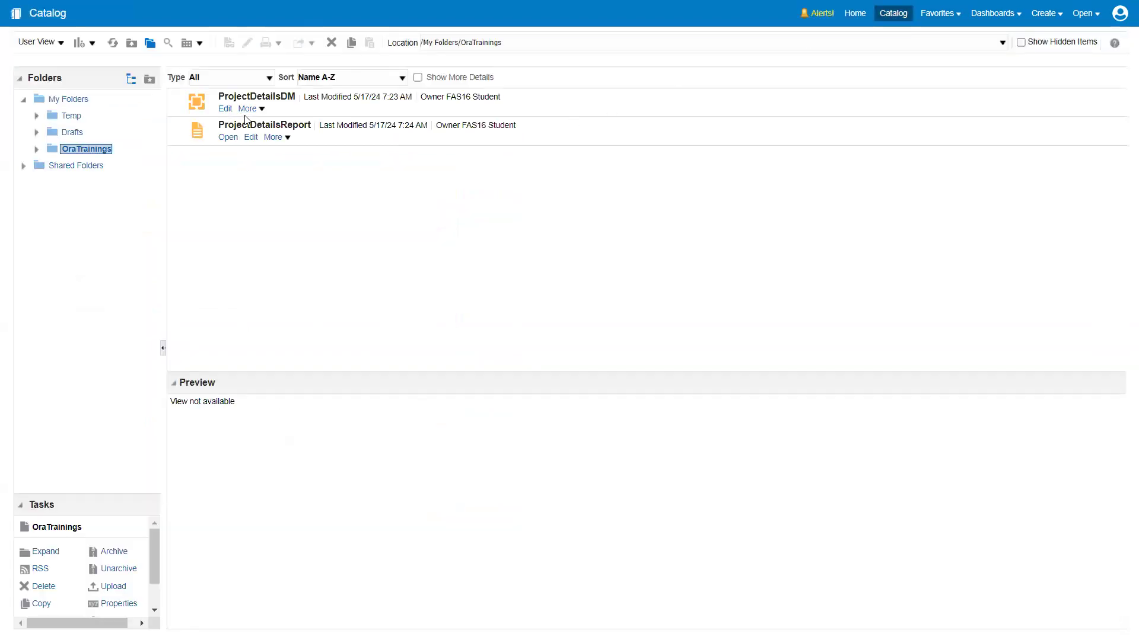
# Step: Export ProjectDetailsDM data for project 00000001 as ProjectDetailsDM.xml and show it in Downloads
pyautogui.click(225, 109)
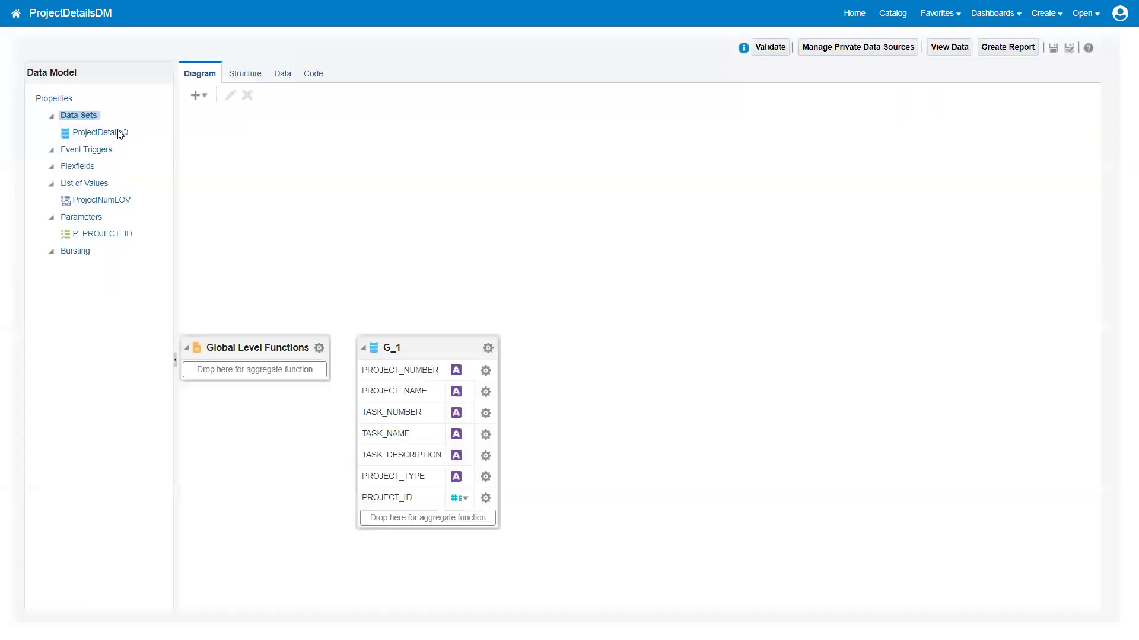
pyautogui.click(284, 81)
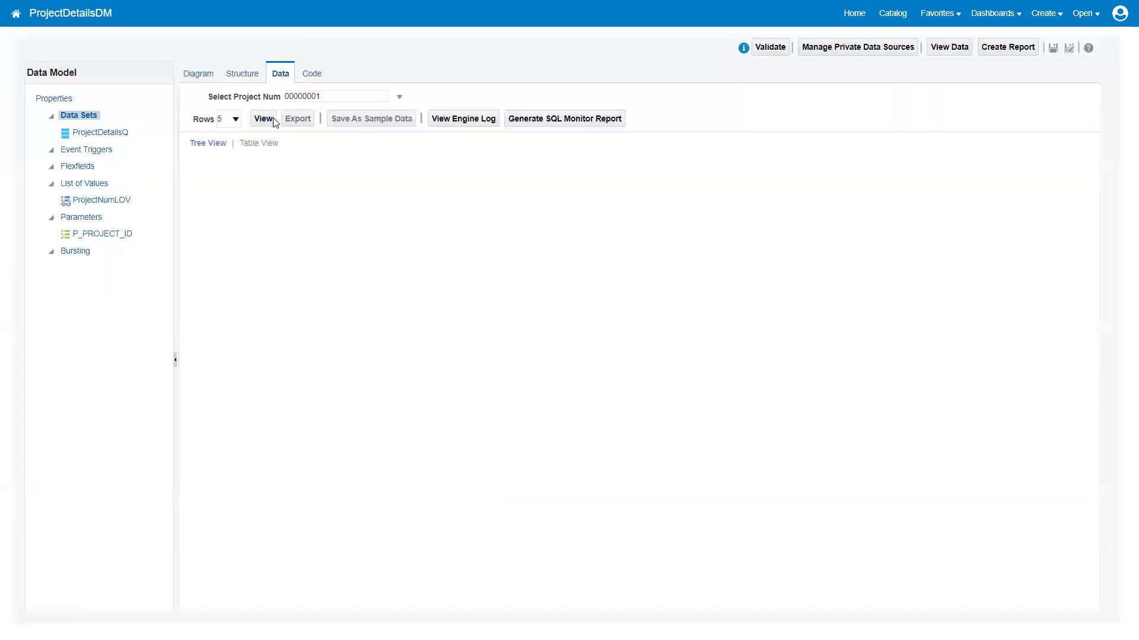
pyautogui.click(258, 117)
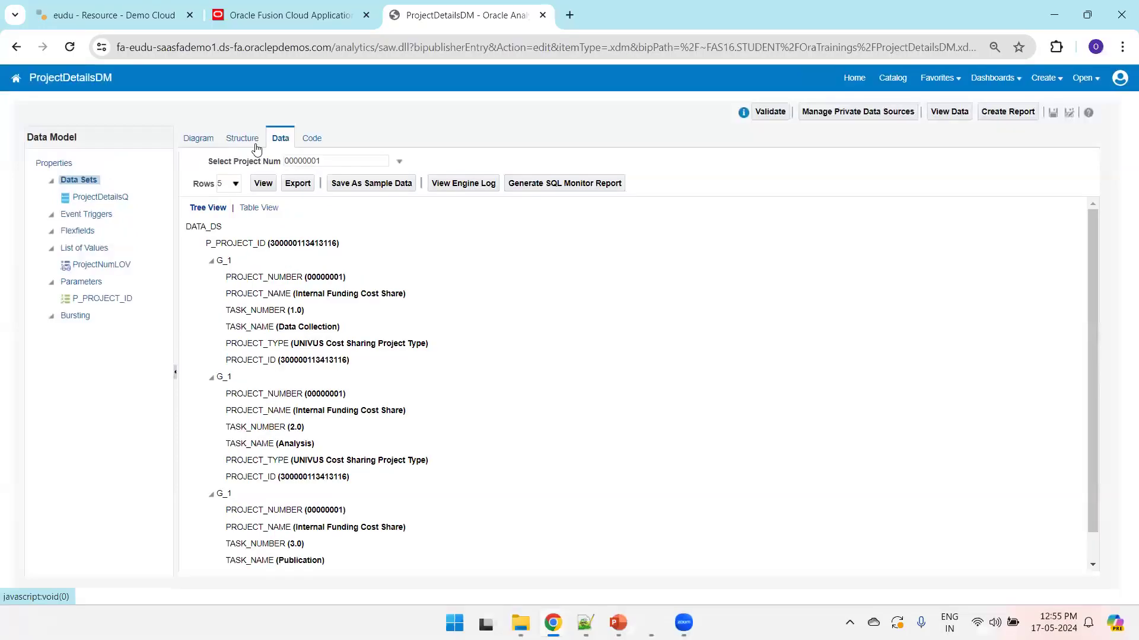
pyautogui.click(296, 185)
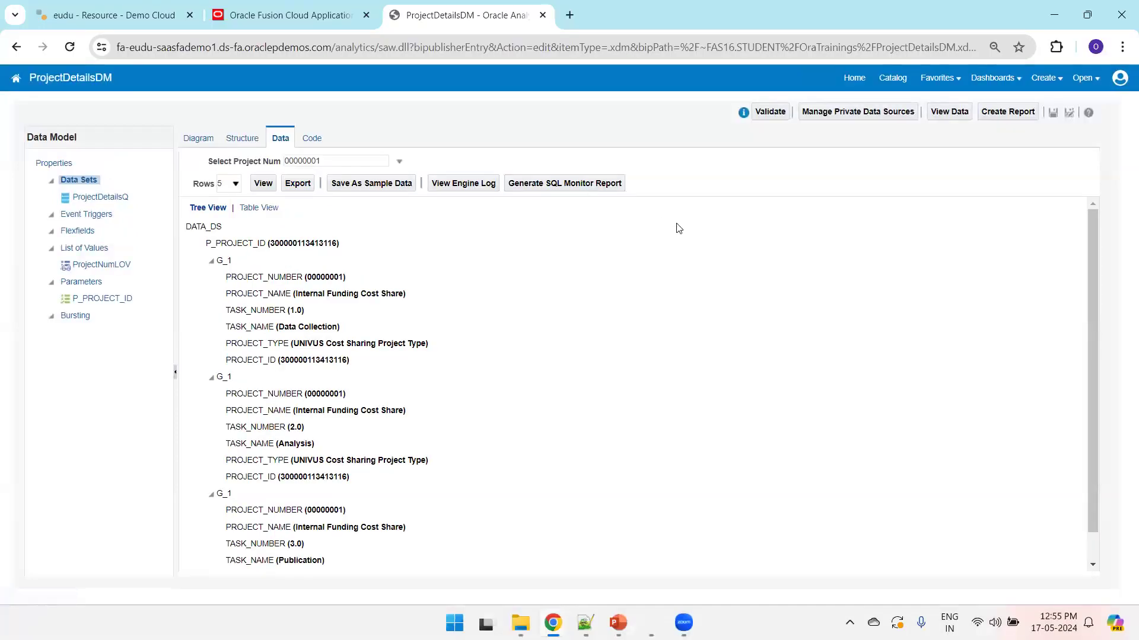
pyautogui.click(1069, 46)
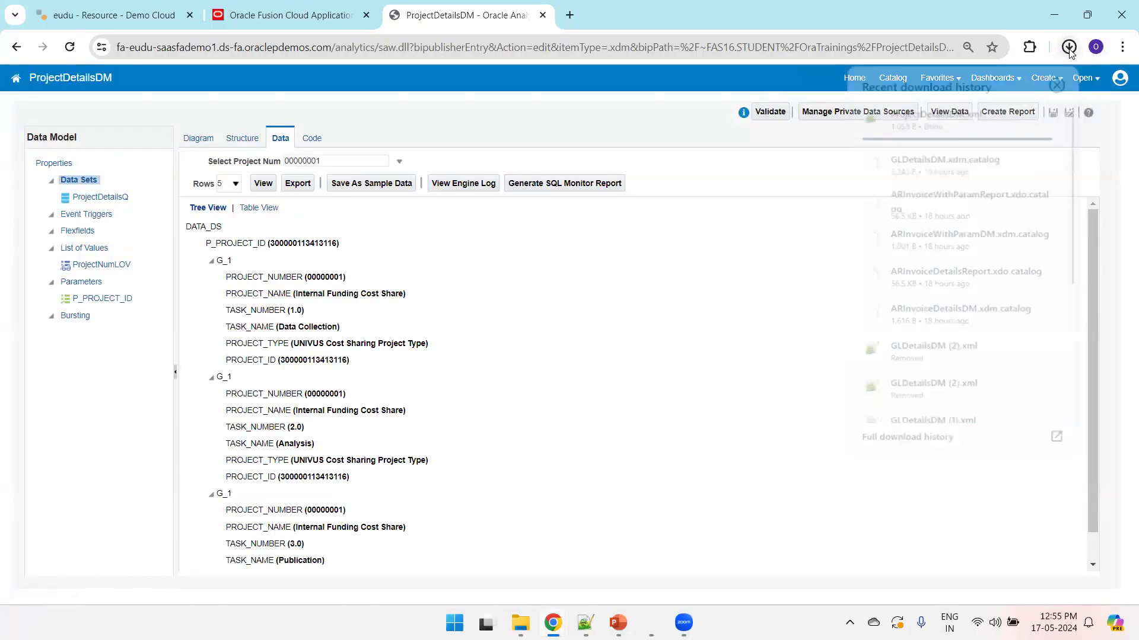
pyautogui.click(1044, 112)
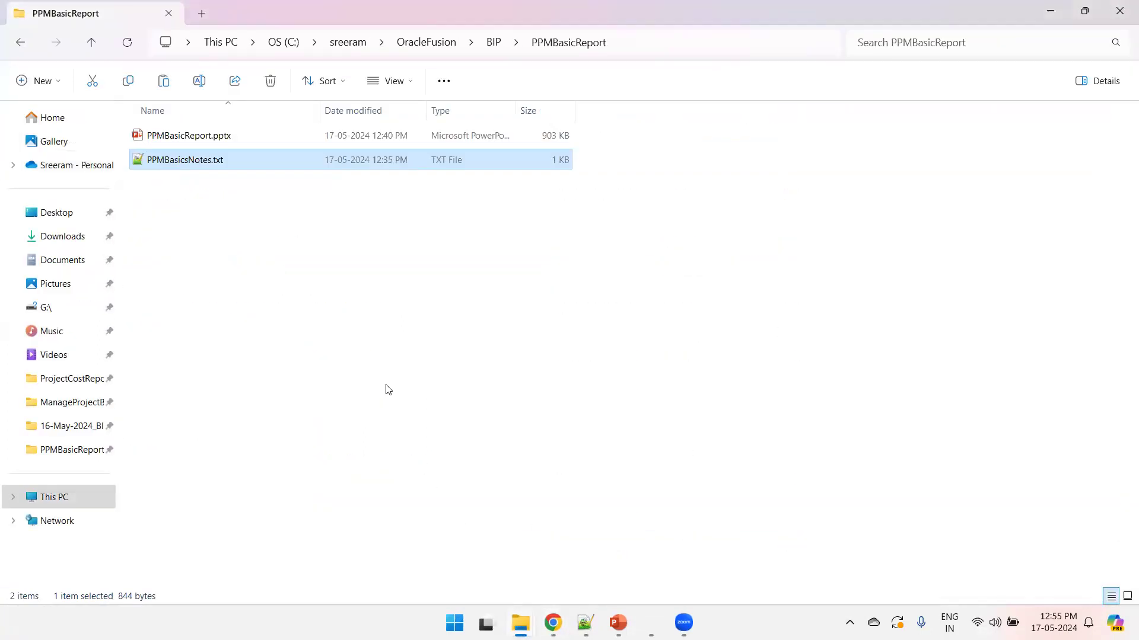
# Step: Move ProjectDetailsDM.xml into the PPMBasicReport folder and launch Word with winword
pyautogui.hotkey('ctrl', 'v')
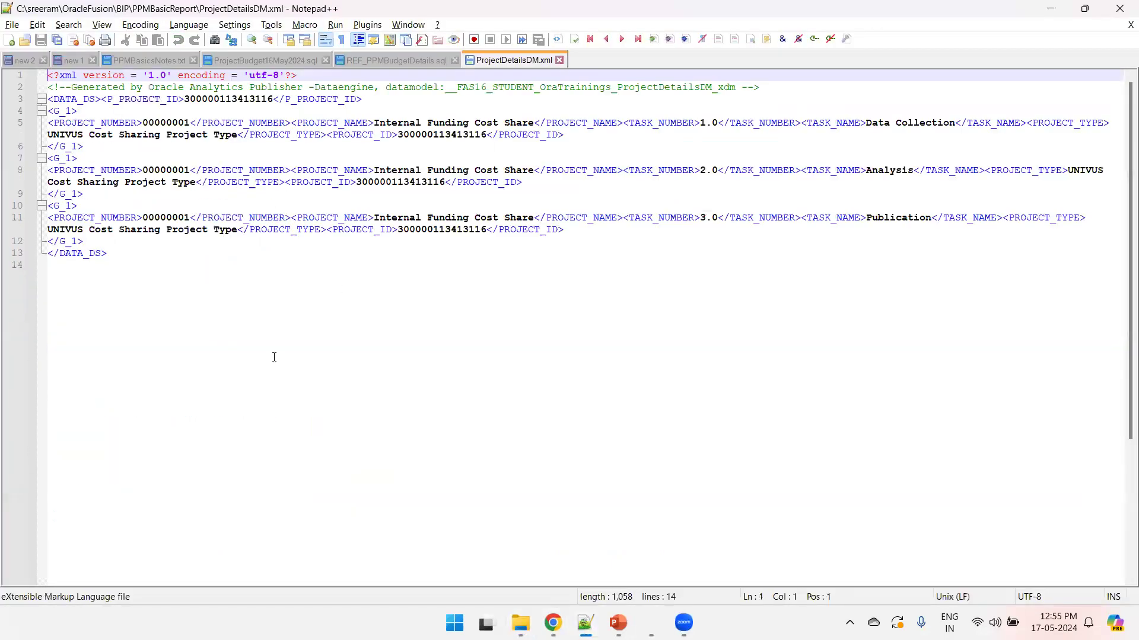
pyautogui.press('super+r')
pyautogui.write('winword')
pyautogui.press('Return')
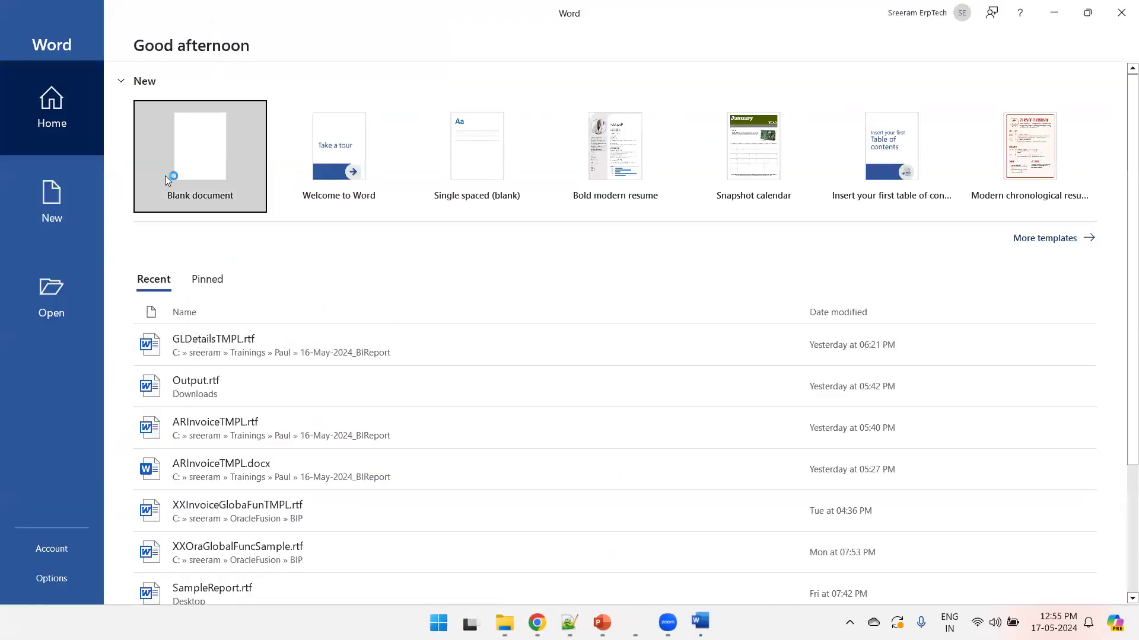
# Step: Create a blank Word document and point its Save As to the PPMBasicReport folder
pyautogui.click(166, 181)
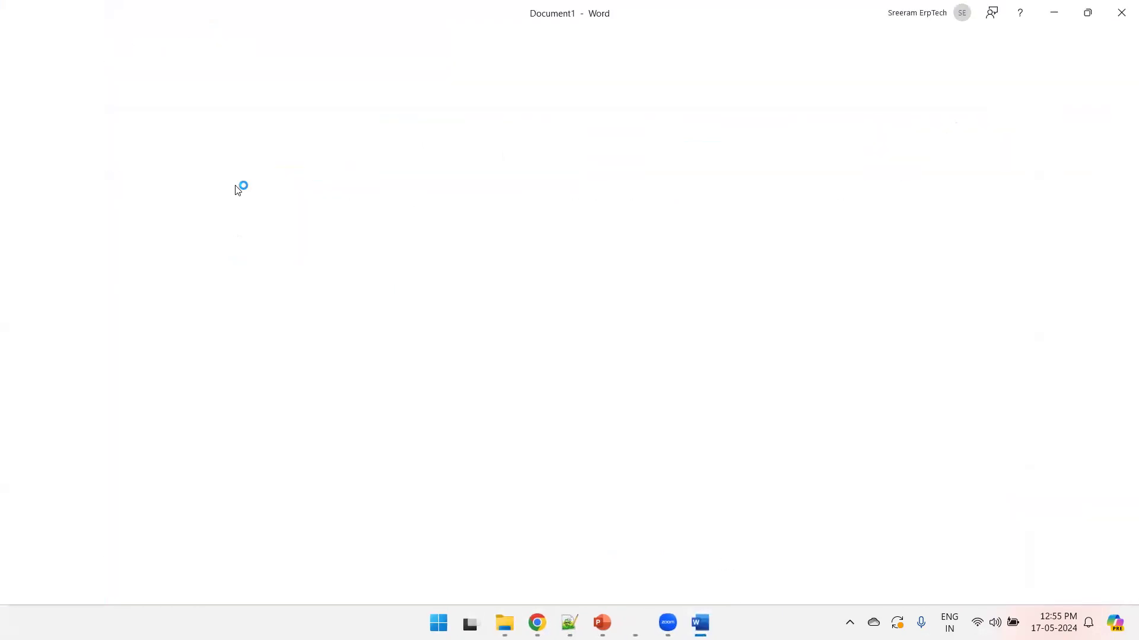
pyautogui.hotkey('ctrl', 's')
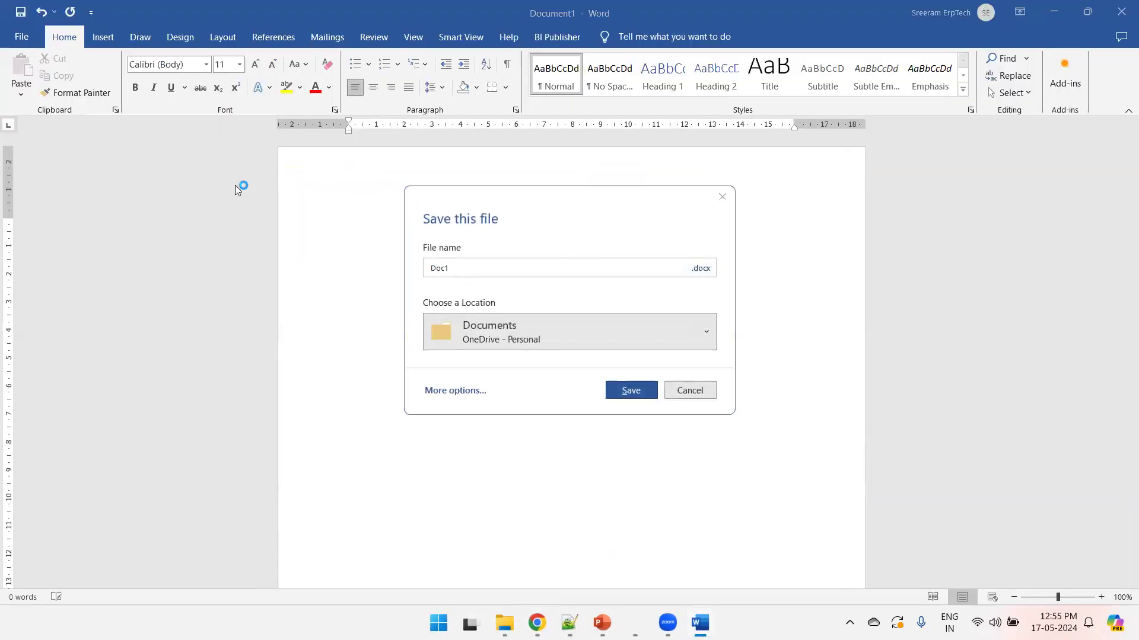
pyautogui.hotkey('alt', 'Tab')
pyautogui.hotkey('ctrl', 'c')
pyautogui.hotkey('alt', 'Tab')
pyautogui.hotkey('ctrl', 'v')
pyautogui.click(452, 390)
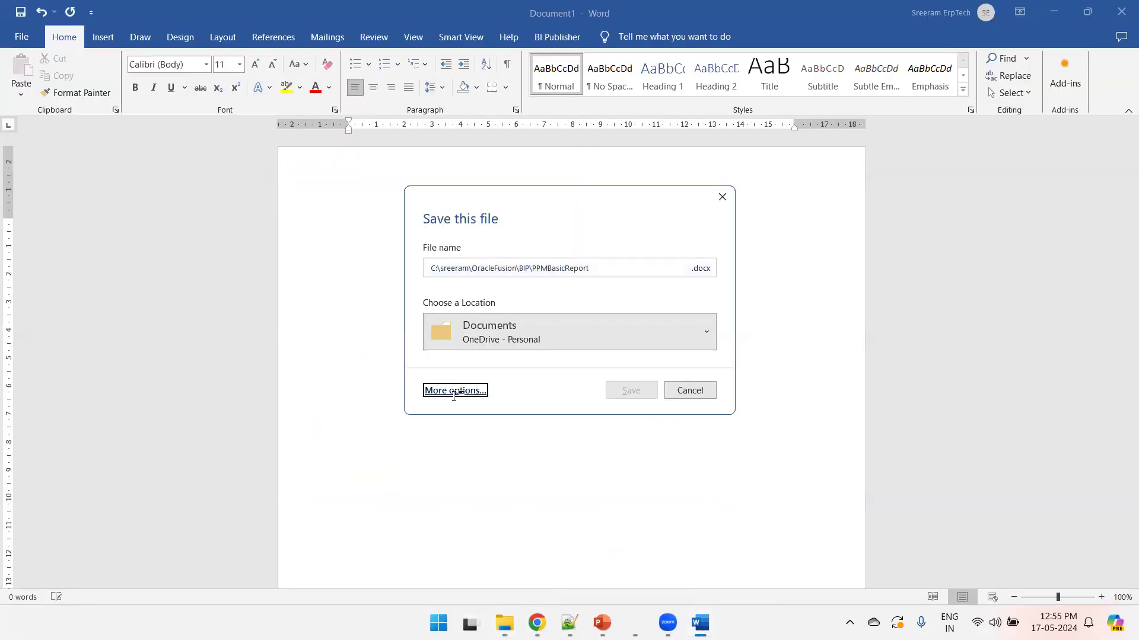
pyautogui.click(239, 279)
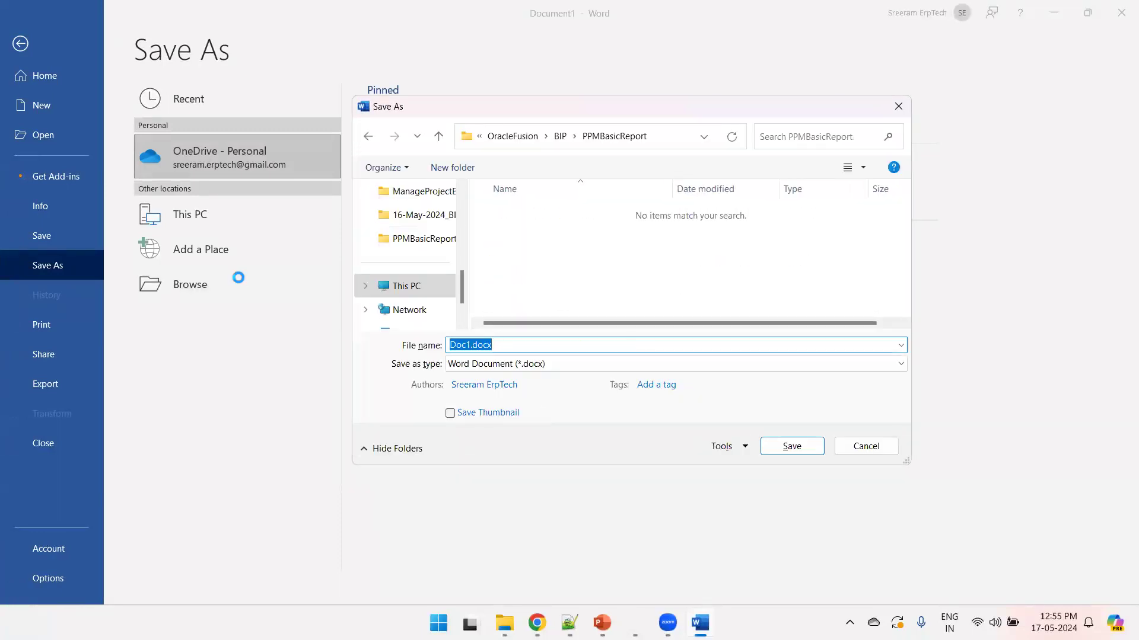
# Step: Save the document as ProjectDetailsTMPL.rtf with type Rich Text Format (*.rtf)
pyautogui.write('ProjectDet')
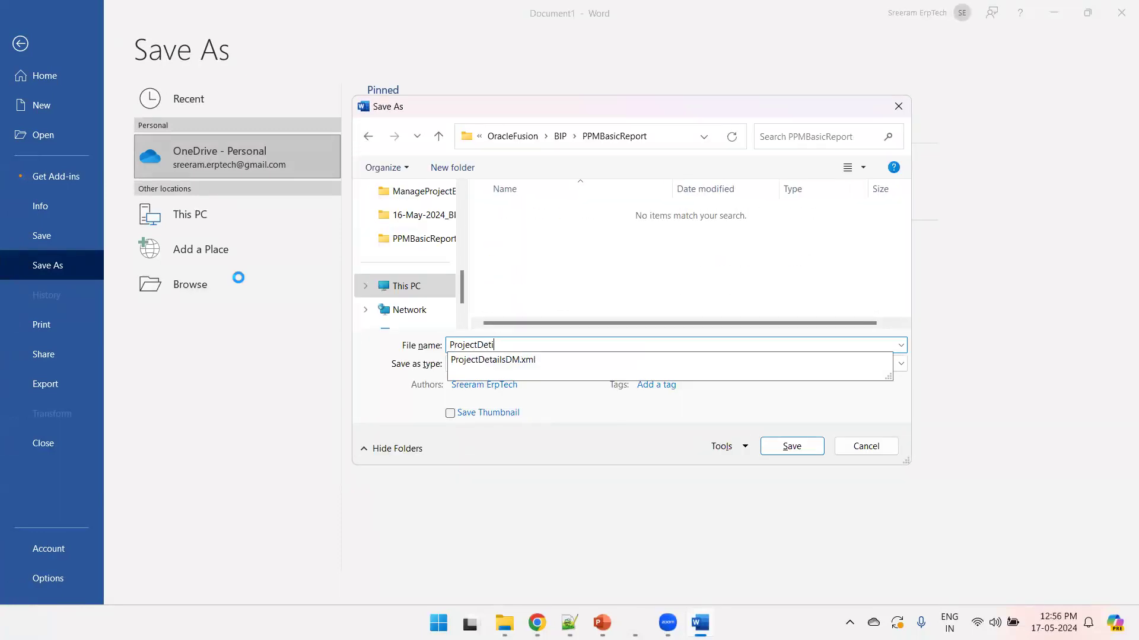
pyautogui.write('ailsTMPL.rtf')
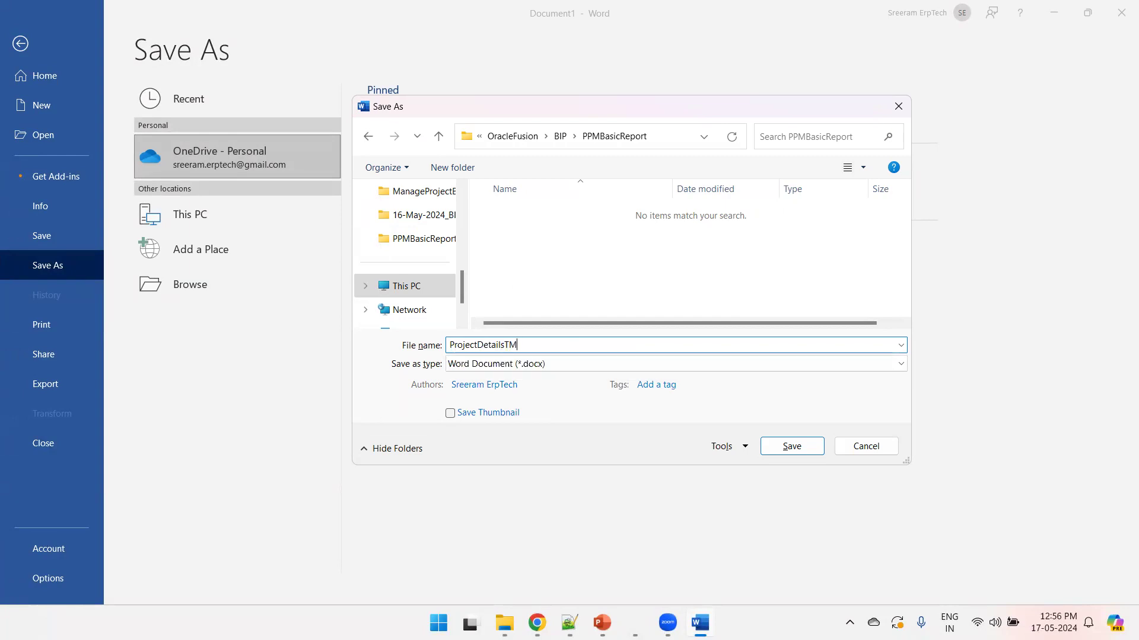
pyautogui.press('Tab')
pyautogui.press('r')
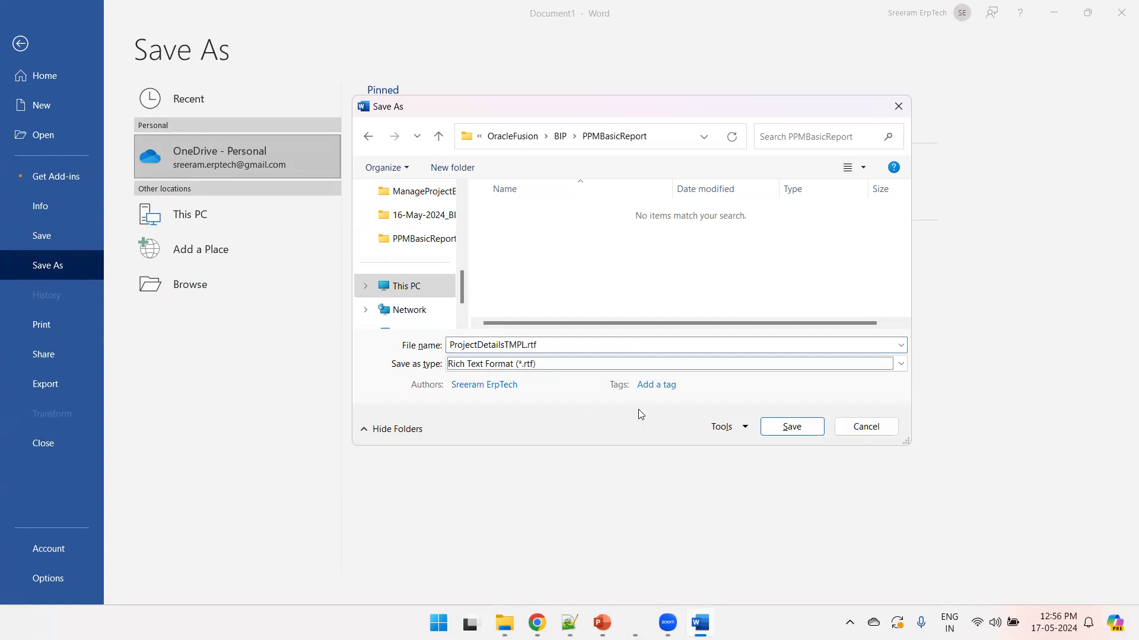
pyautogui.click(791, 427)
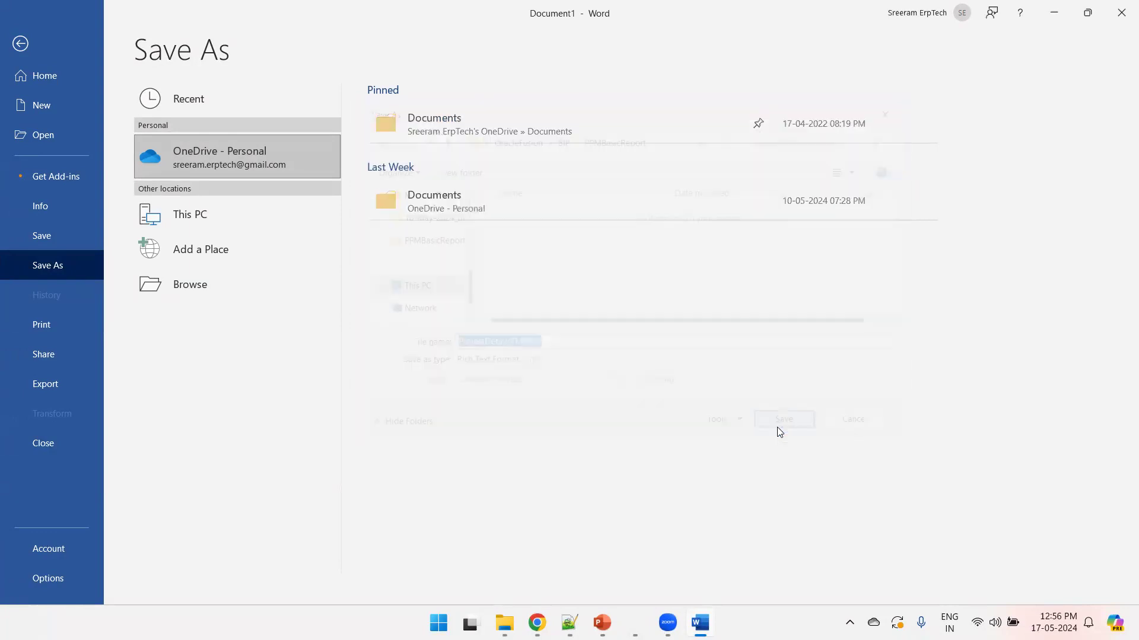
pyautogui.click(548, 38)
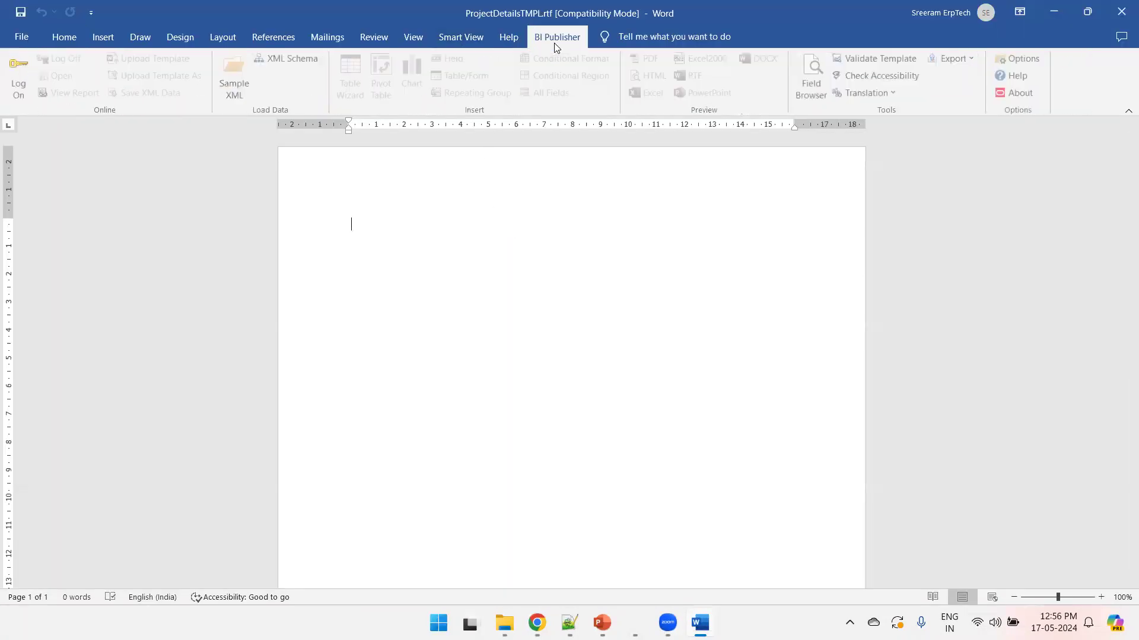
# Step: Load ProjectDetailsDM.xml as the template's sample XML data
pyautogui.click(237, 82)
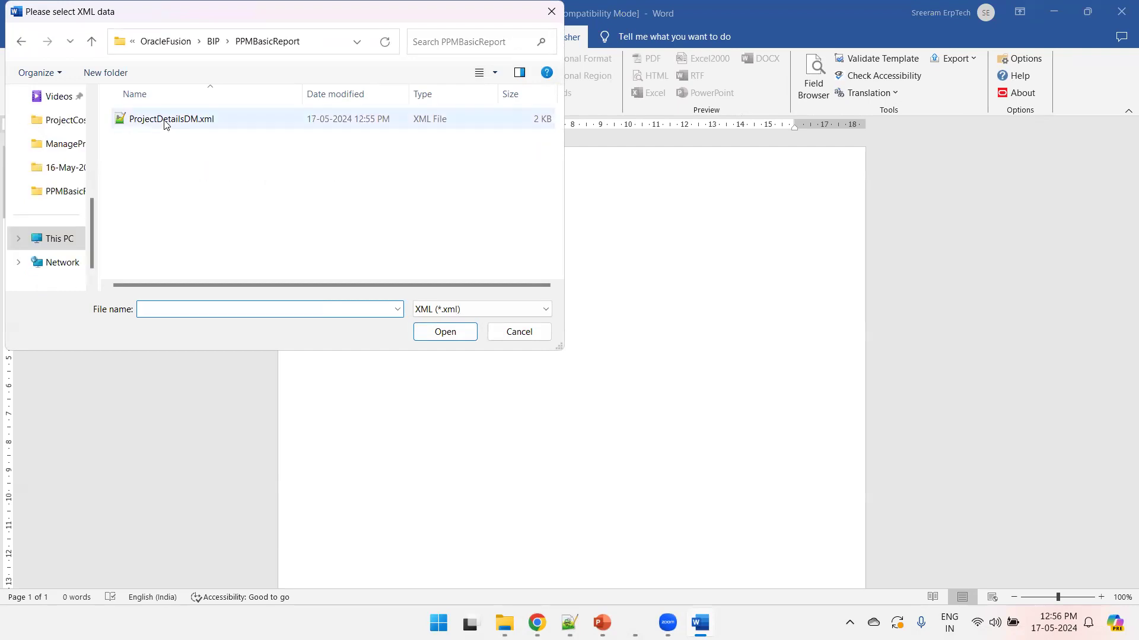
pyautogui.doubleClick(161, 121)
pyautogui.click(587, 361)
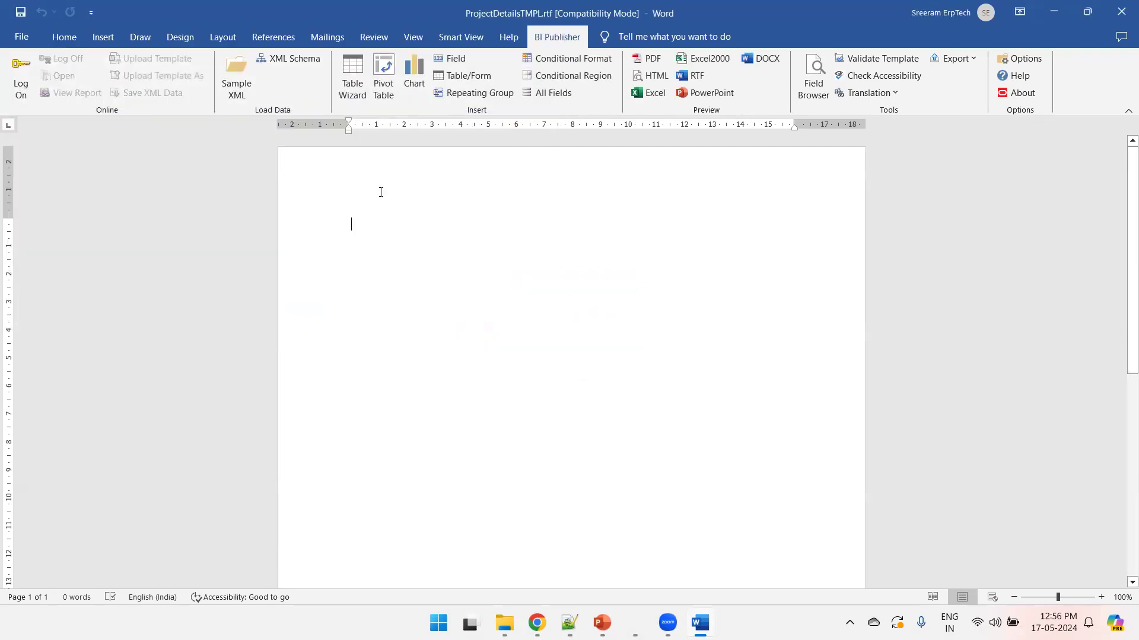
# Step: Use the Table Wizard to insert a table of all six /DATA_DS/G_1 fields
pyautogui.click(356, 96)
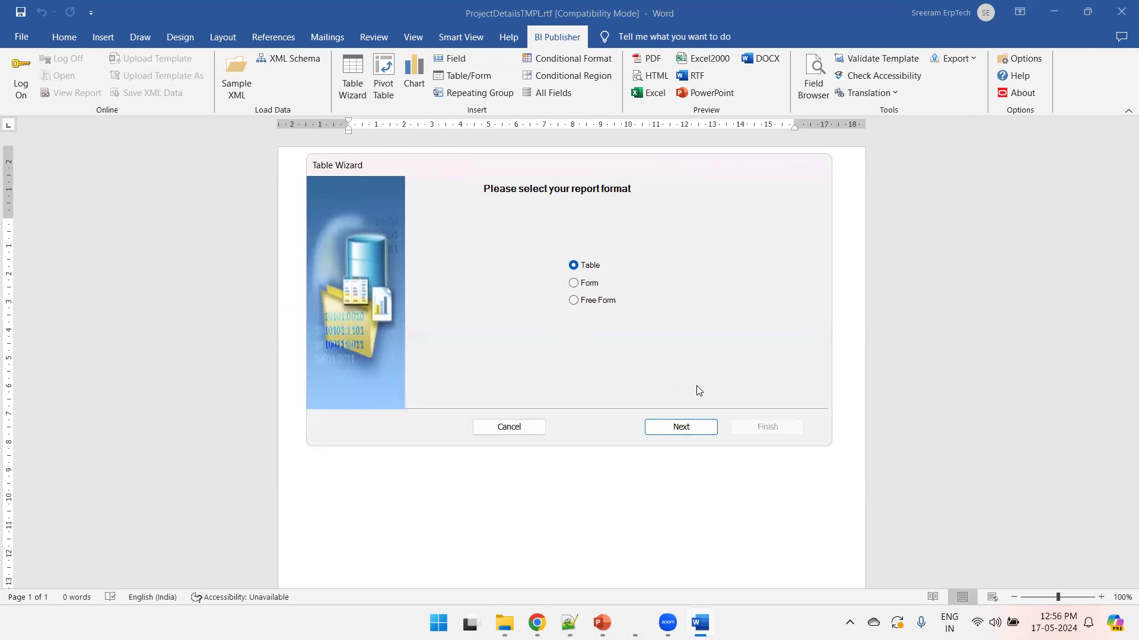
pyautogui.click(686, 427)
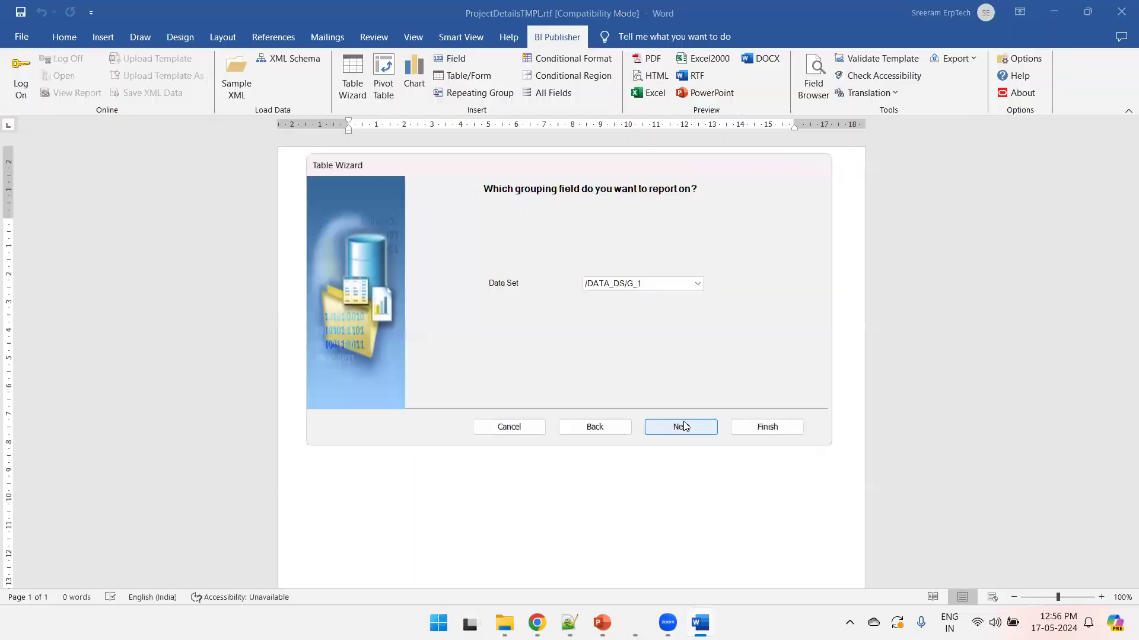
pyautogui.click(679, 424)
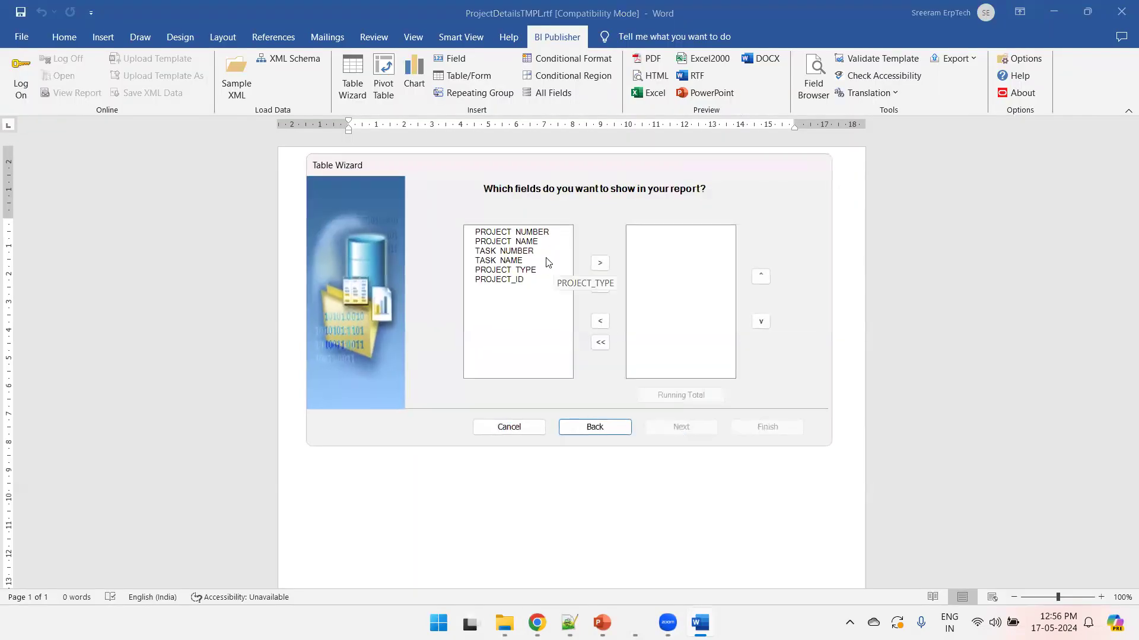
pyautogui.click(600, 285)
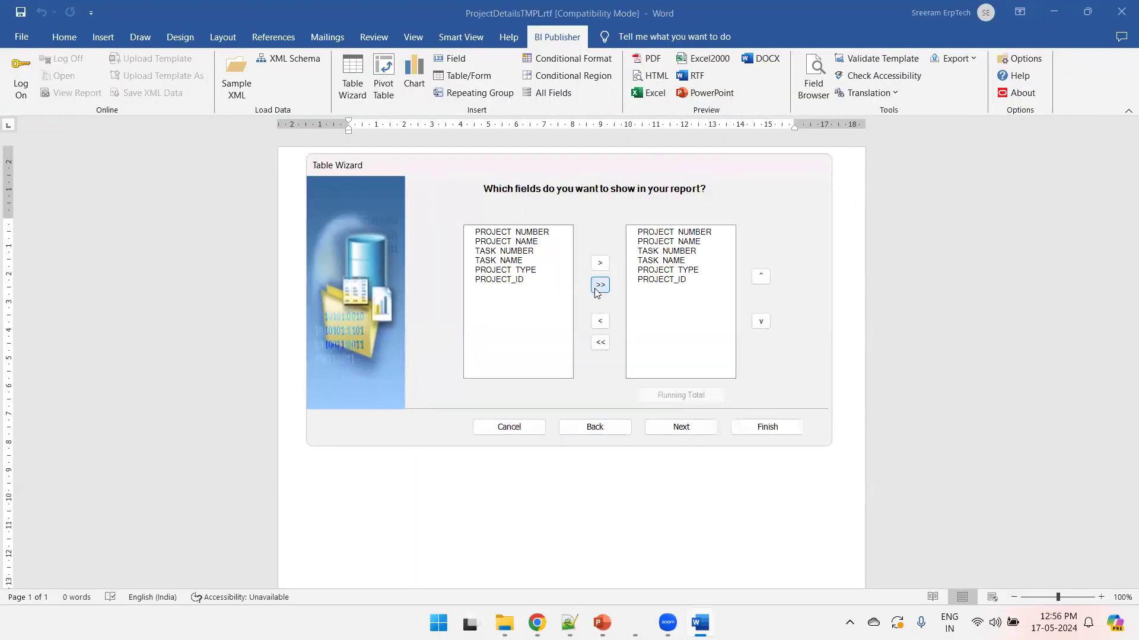
pyautogui.click(769, 427)
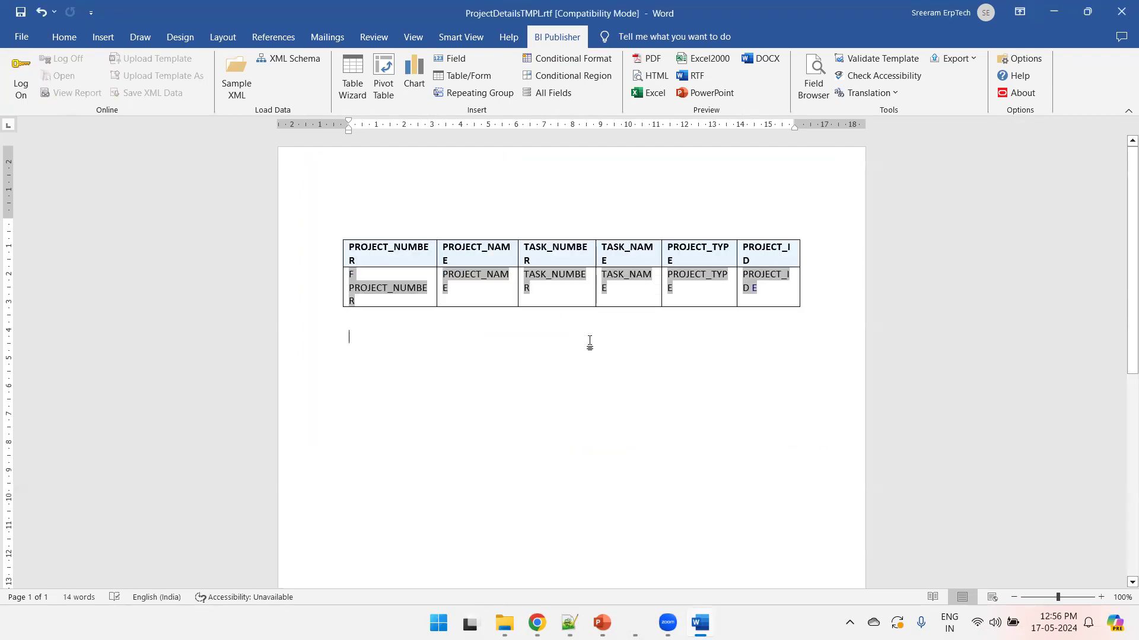
# Step: Preview the template as HTML in Chrome, then return to the ProjectDetailsDM data model tab
pyautogui.click(653, 77)
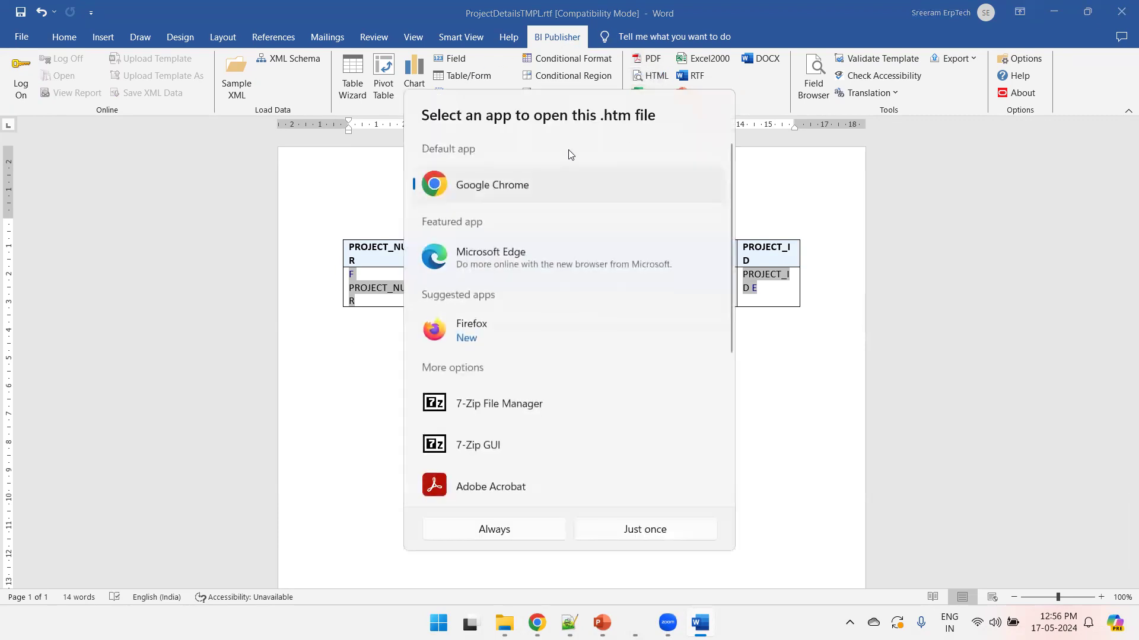
pyautogui.doubleClick(556, 172)
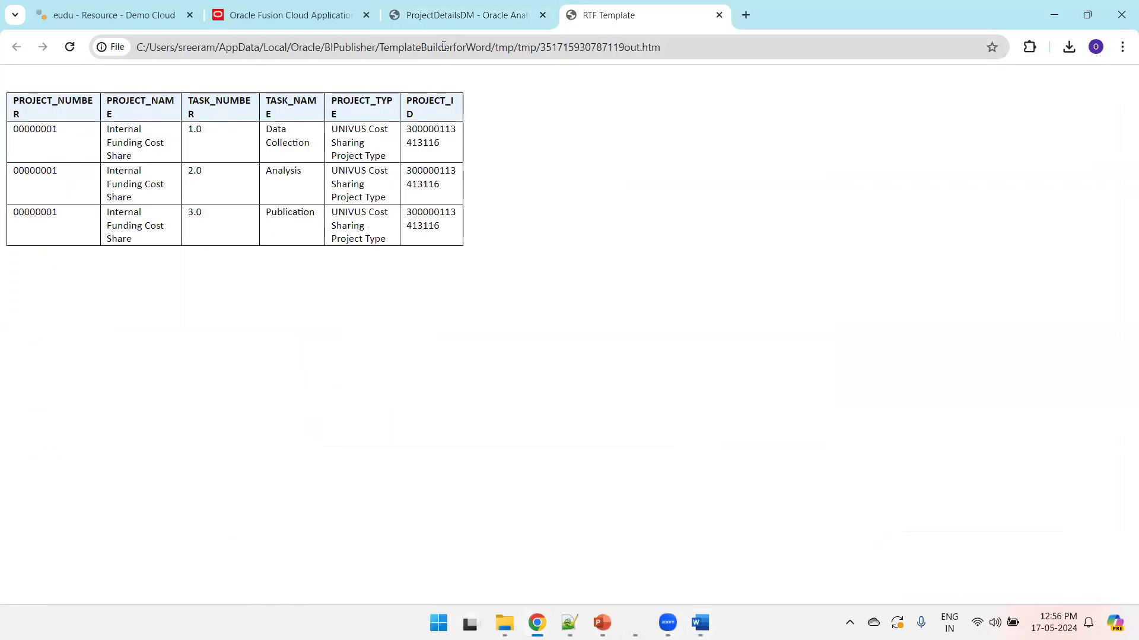
pyautogui.click(308, 22)
pyautogui.click(462, 17)
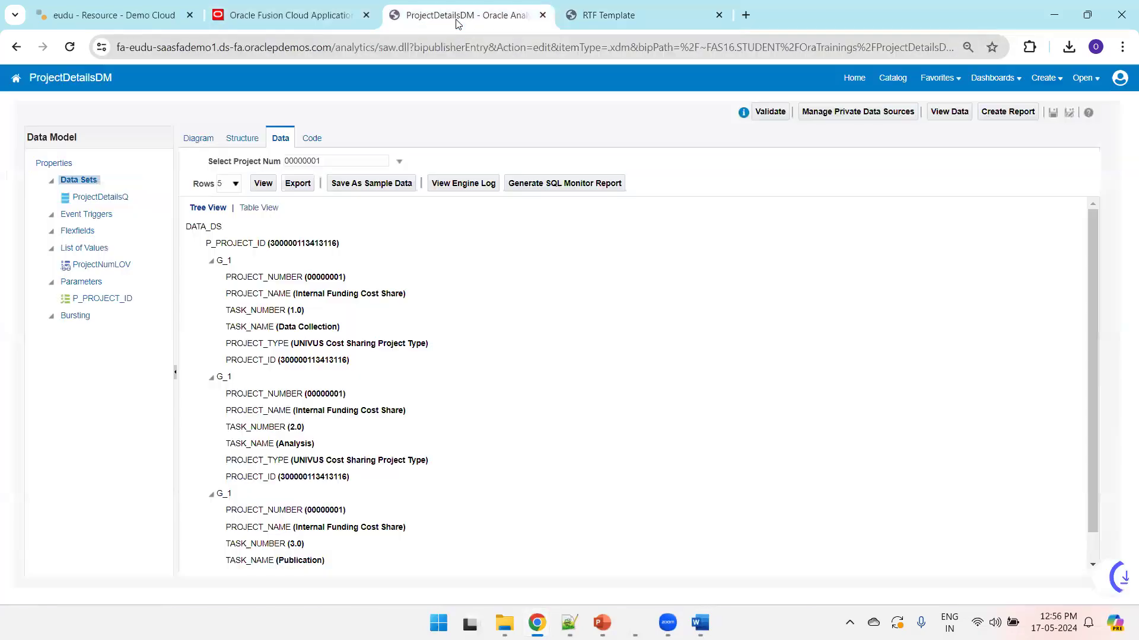
# Step: Open ProjectDetailsReport in My Folders/OraTrainings for editing from the Catalog
pyautogui.click(892, 79)
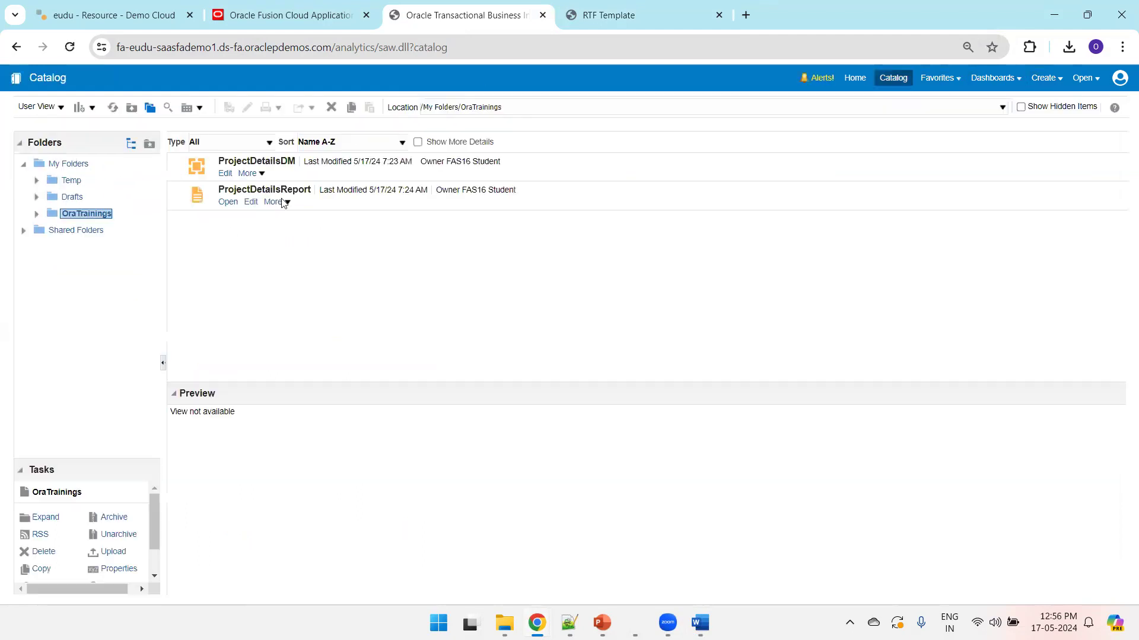
pyautogui.click(250, 202)
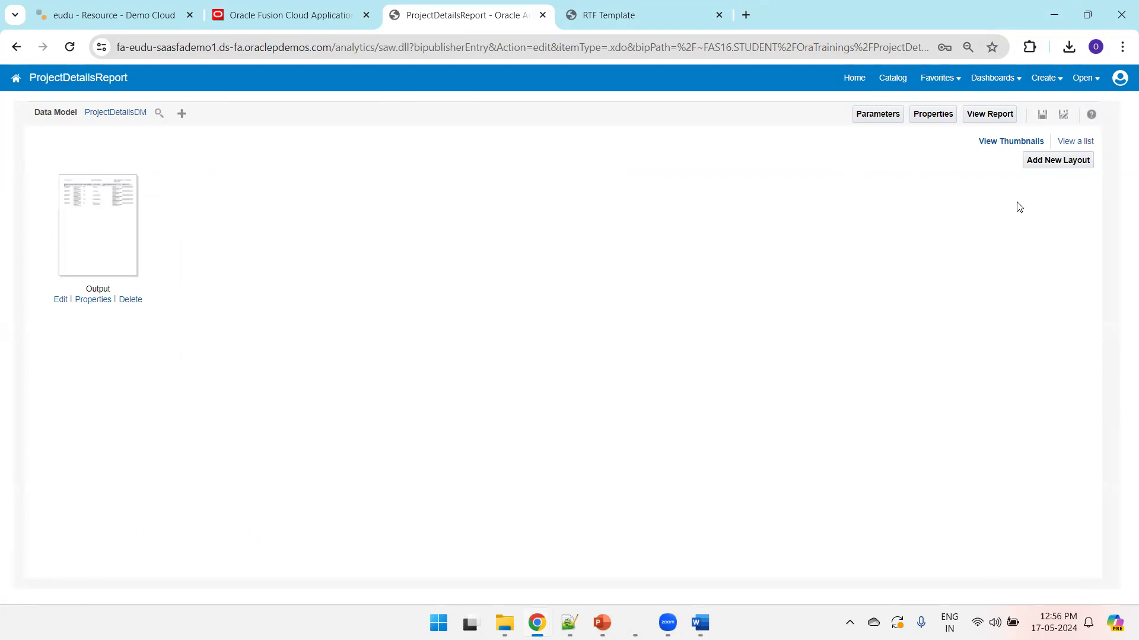
# Step: Upload ProjectDetailsTMPL.rtf from the PPMBasicReport folder as a new layout
pyautogui.click(1057, 161)
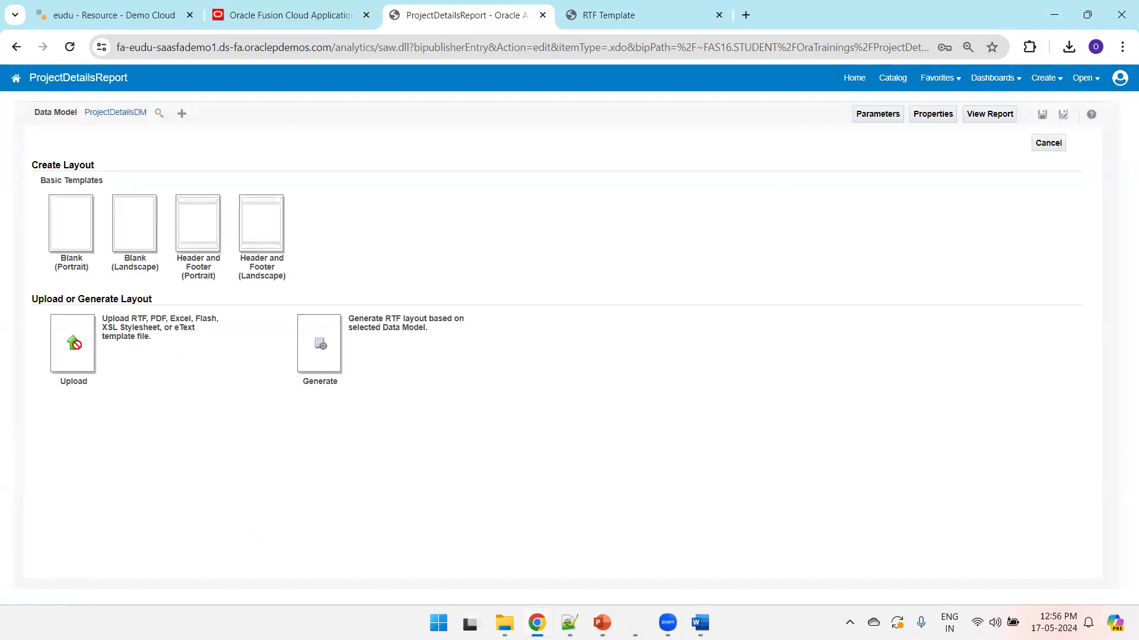
pyautogui.click(73, 344)
pyautogui.click(496, 324)
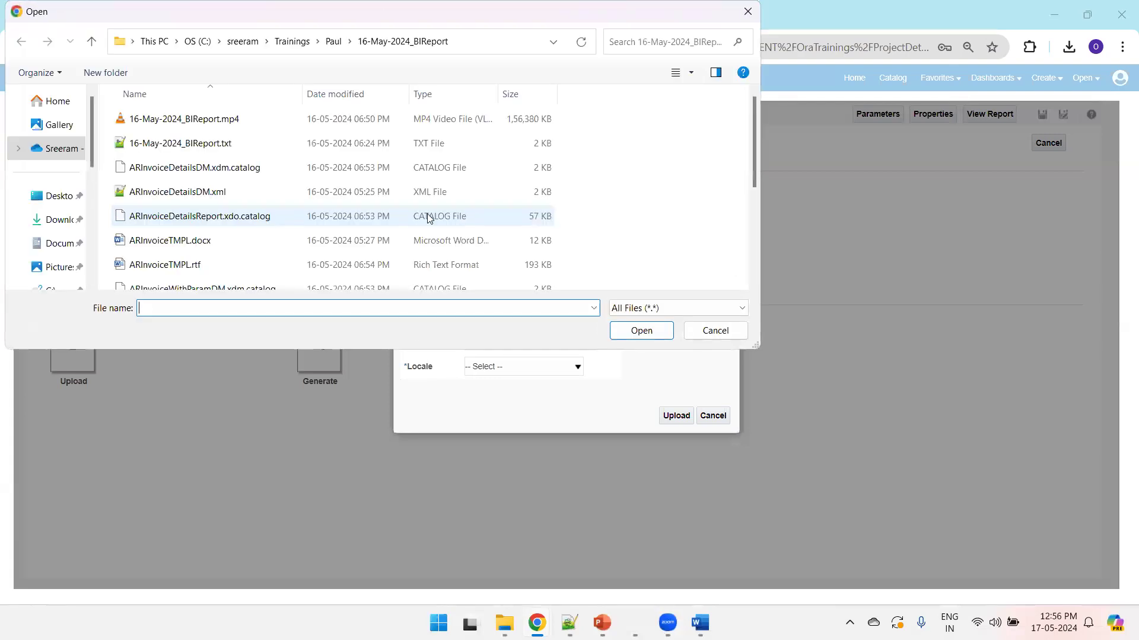
pyautogui.write('C:\\sreeram\\OracleFusion\\BIP\\PPMBasicReport')
pyautogui.press('Return')
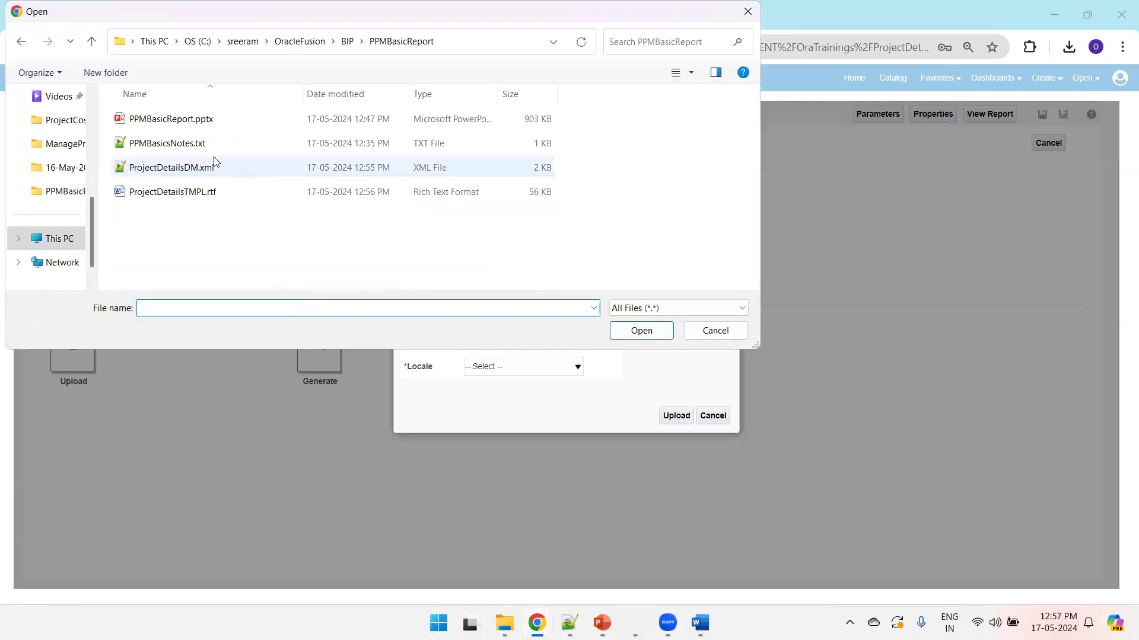
pyautogui.doubleClick(212, 191)
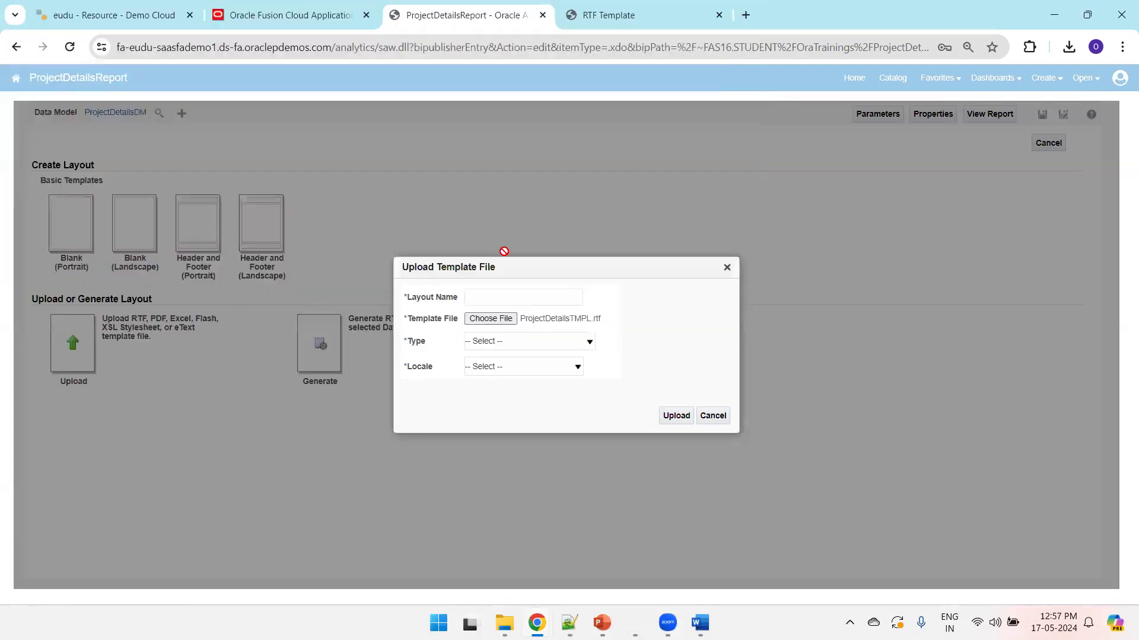
# Step: Name the layout ProjectDetailsRTFTemplate, type RTF Template, locale English, and upload it
pyautogui.click(518, 301)
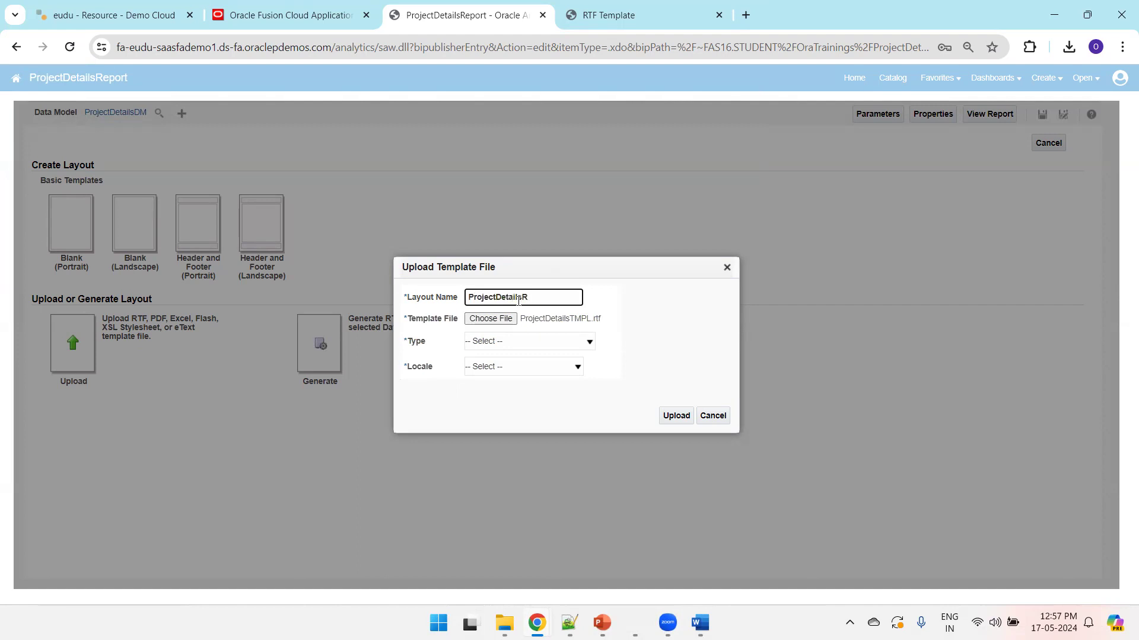
pyautogui.write('ate')
pyautogui.press('Tab')
pyautogui.press('Tab')
pyautogui.press('Down')
pyautogui.press('Tab')
pyautogui.press('e')
pyautogui.click(676, 415)
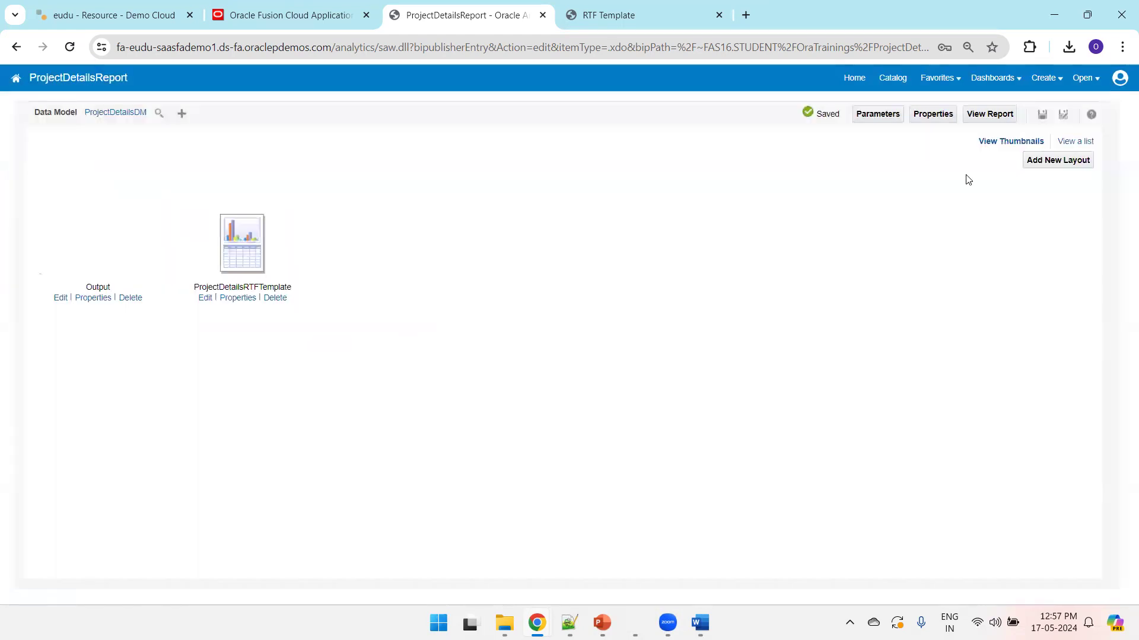
# Step: Mark ProjectDetailsRTFTemplate as Default Layout in the layout list and save the report
pyautogui.click(1074, 141)
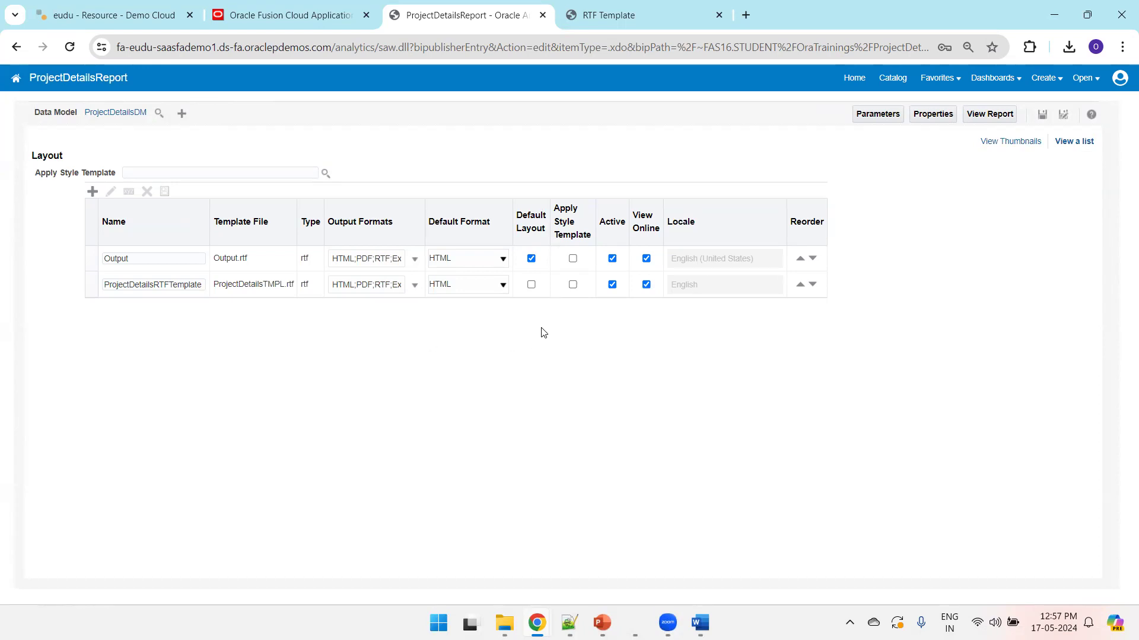
pyautogui.click(533, 286)
pyautogui.click(1042, 114)
pyautogui.click(987, 115)
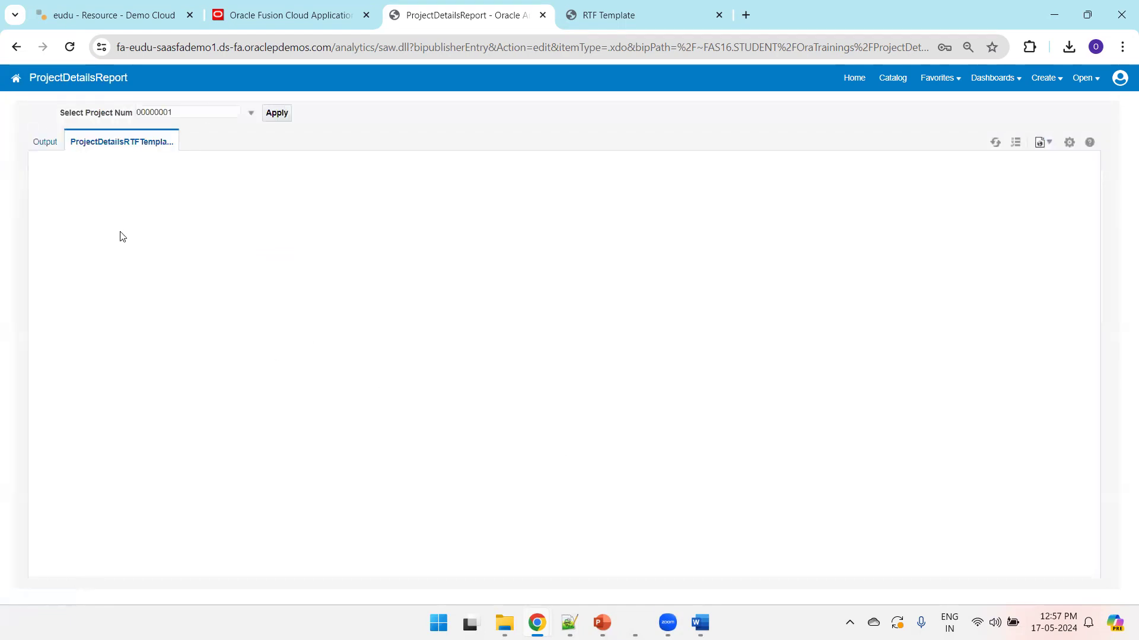
pyautogui.click(275, 114)
pyautogui.click(228, 116)
pyautogui.scroll(-5, 245, 196)
pyautogui.scroll(-5, 246, 196)
pyautogui.click(208, 195)
pyautogui.click(274, 113)
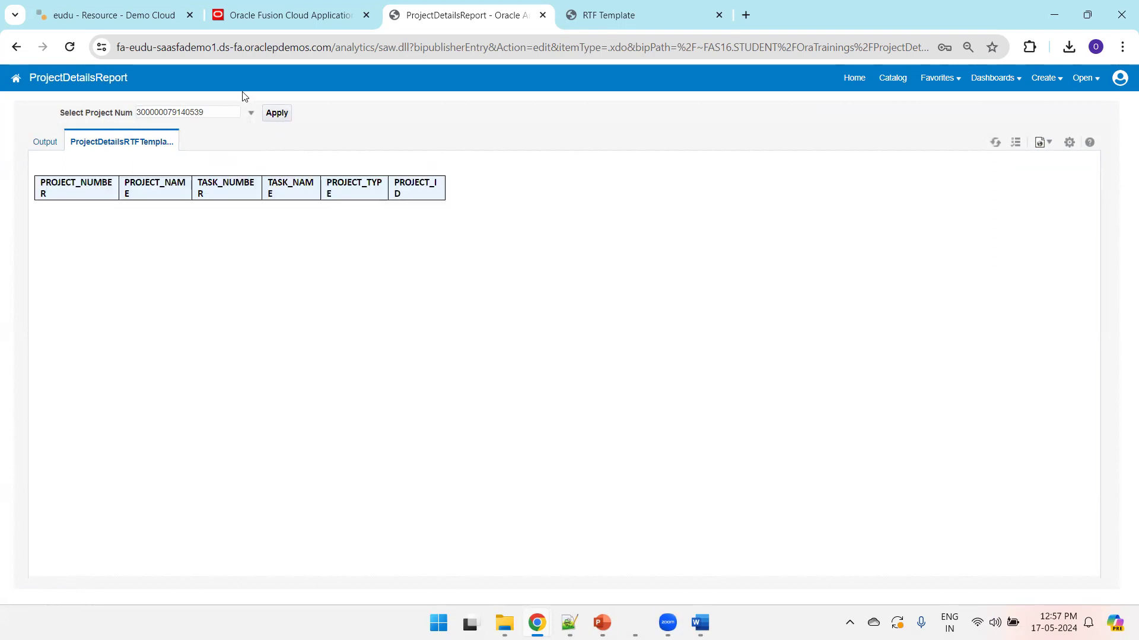
# Step: Run the report for project 00009813 showing seven tasks, then rerun it in the Output layout
pyautogui.click(218, 119)
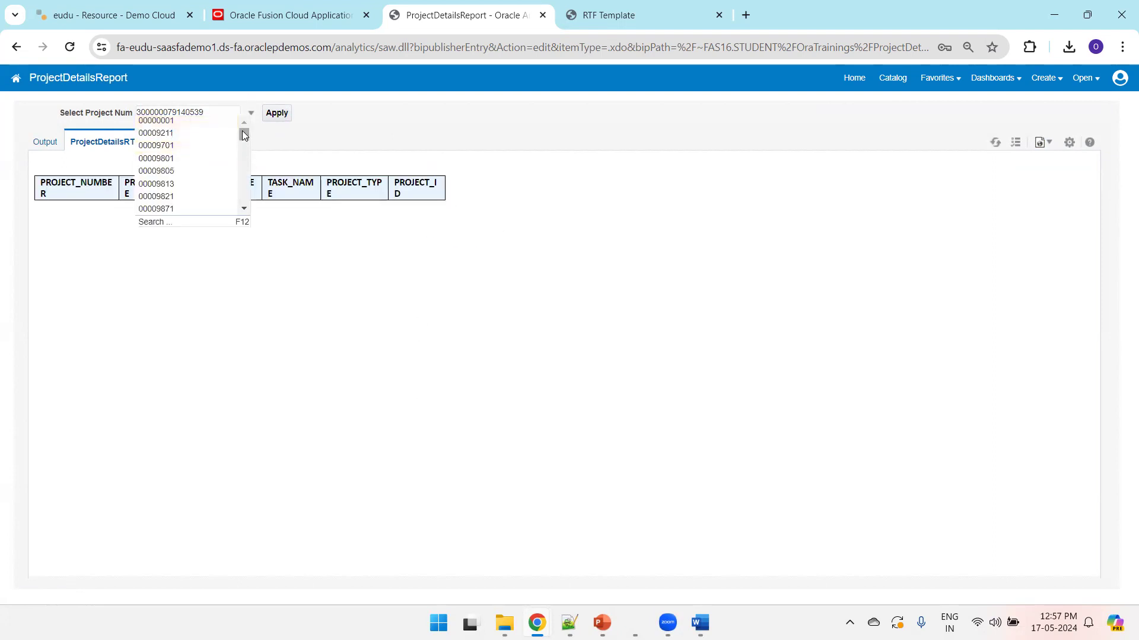
pyautogui.click(205, 184)
pyautogui.click(277, 115)
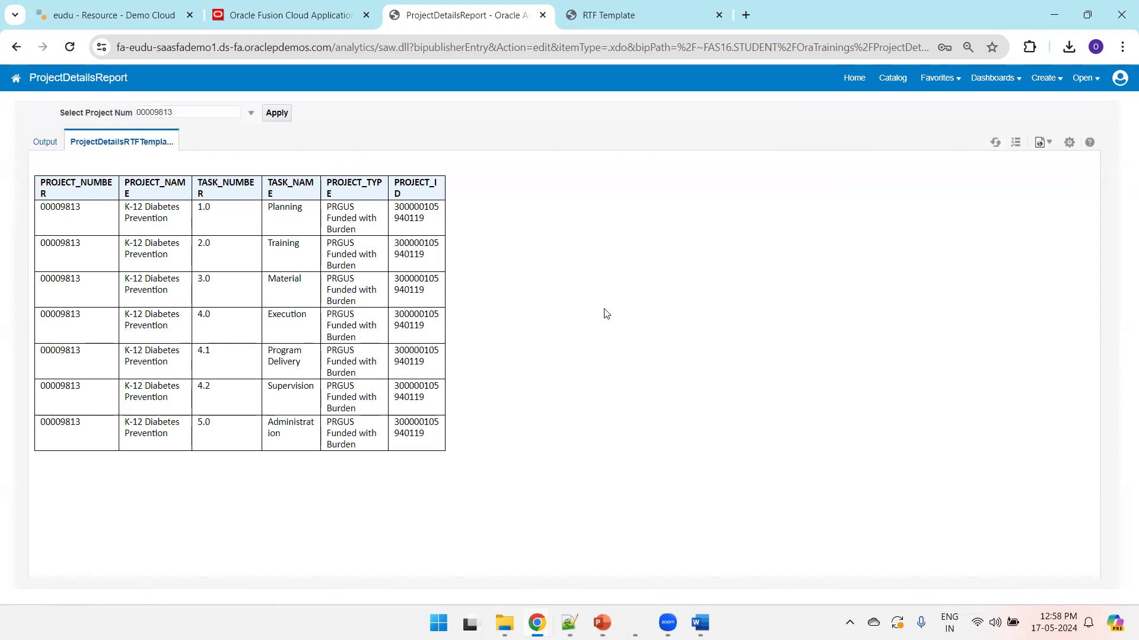
pyautogui.click(39, 145)
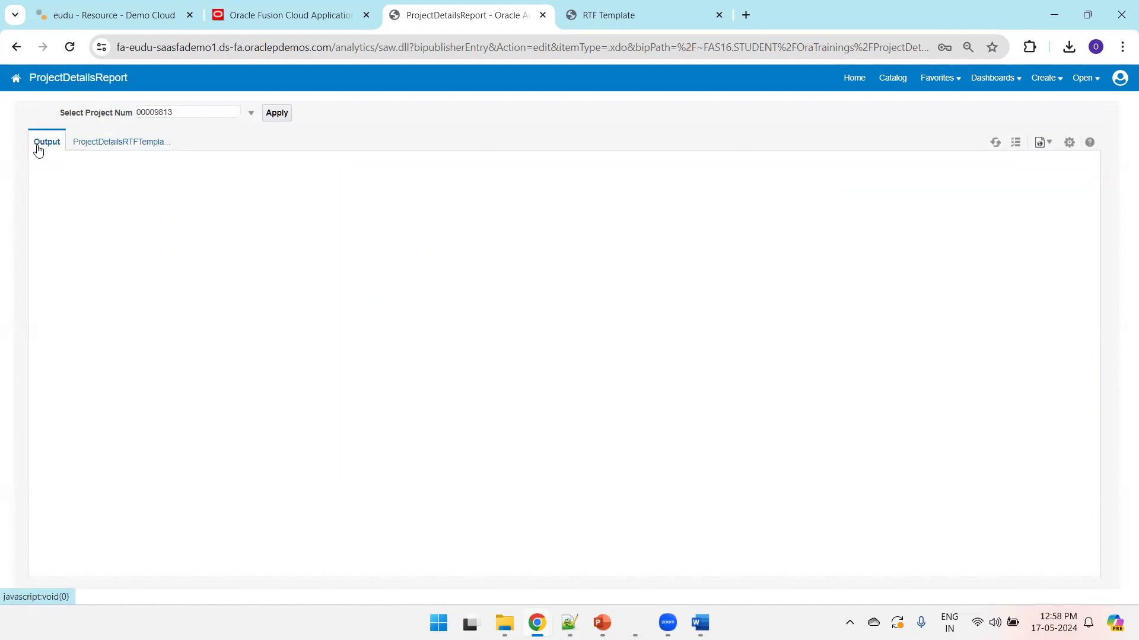
pyautogui.click(280, 119)
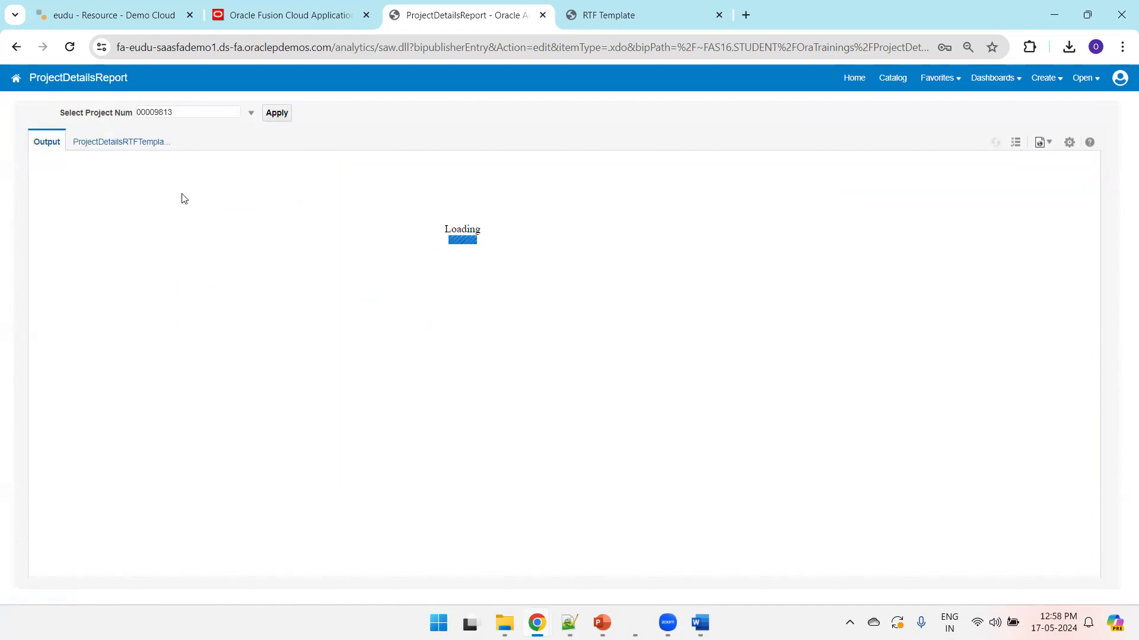